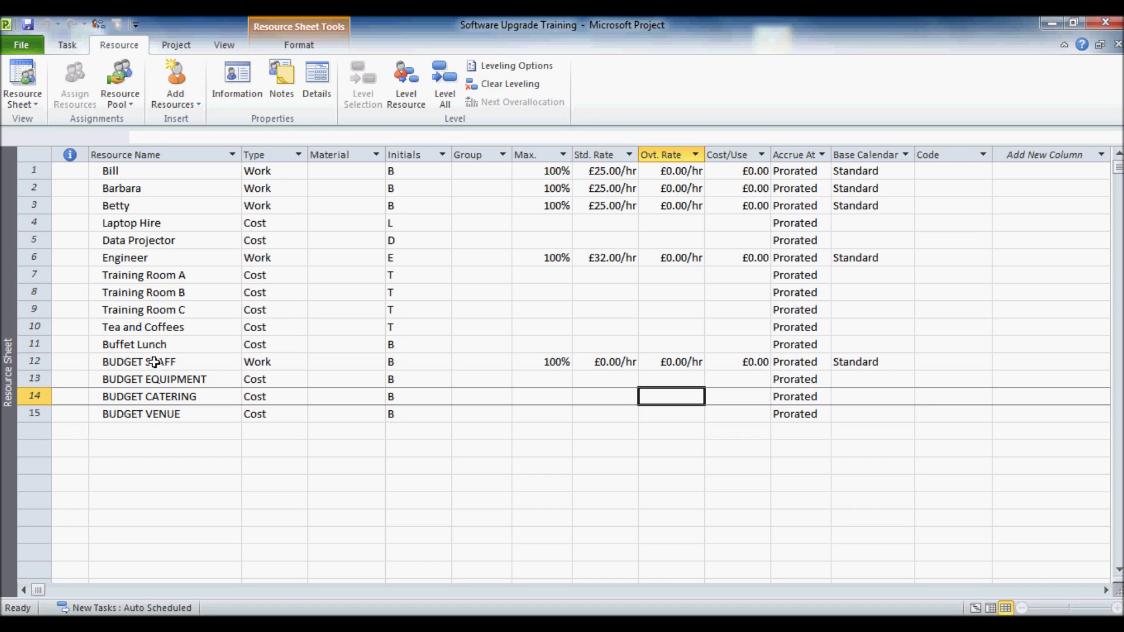
Step: Flag BUDGET STAFF and BUDGET EQUIPMENT as budget resources in Resource Information
{"action": "double_click", "coordinate": [154, 363]}
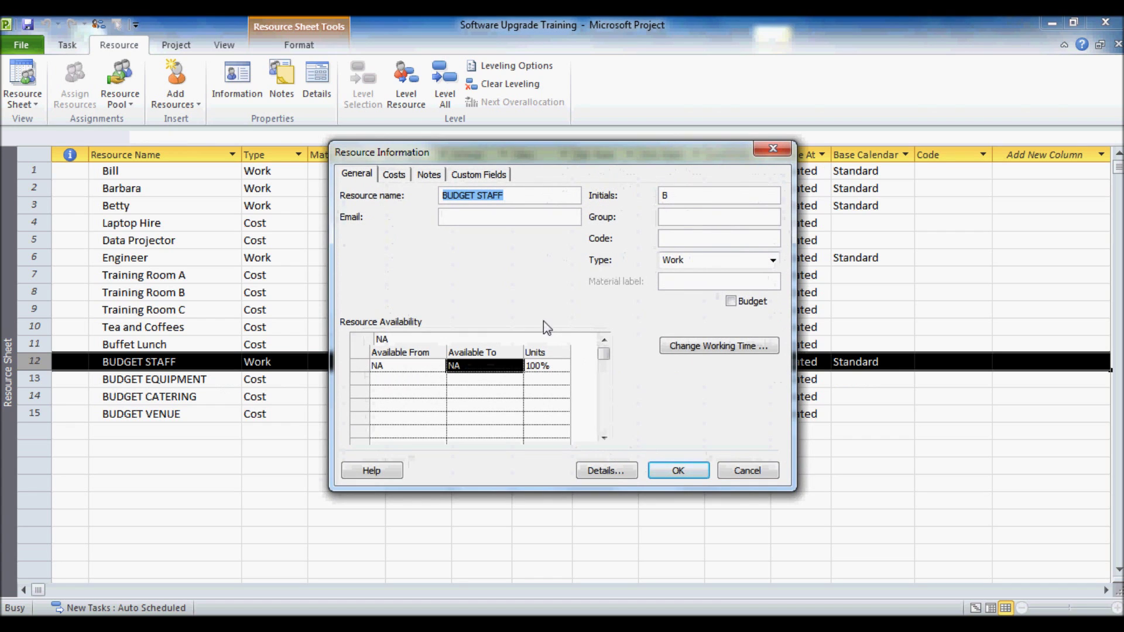
{"action": "left_click", "coordinate": [731, 301]}
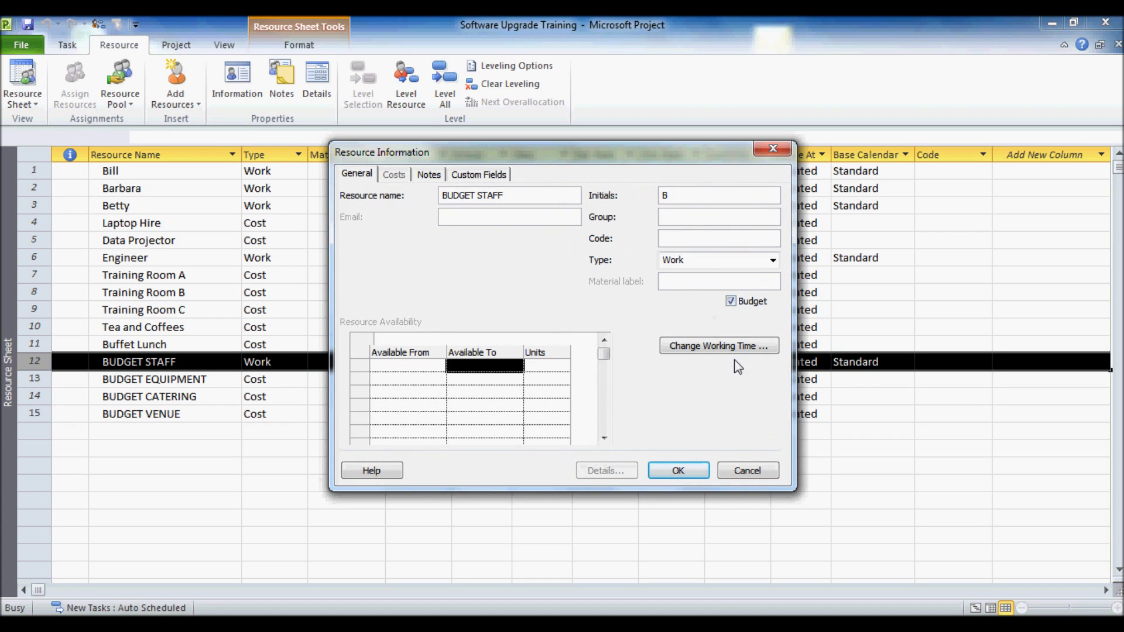
{"action": "left_click", "coordinate": [678, 470]}
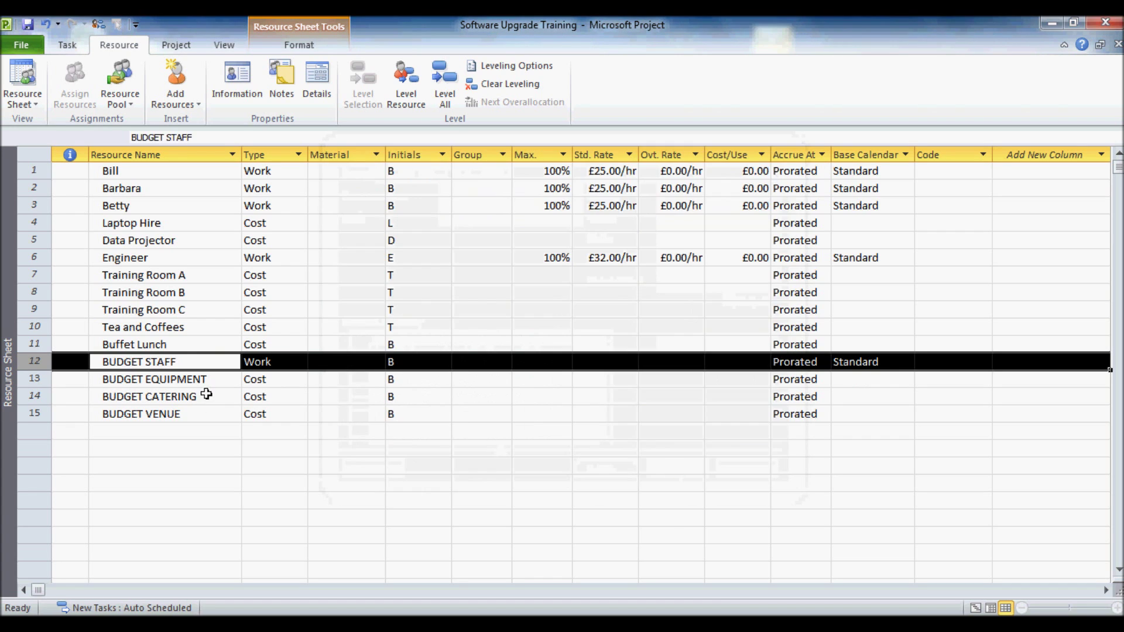
{"action": "left_click", "coordinate": [203, 383]}
{"action": "double_click", "coordinate": [203, 384]}
{"action": "left_click", "coordinate": [731, 301]}
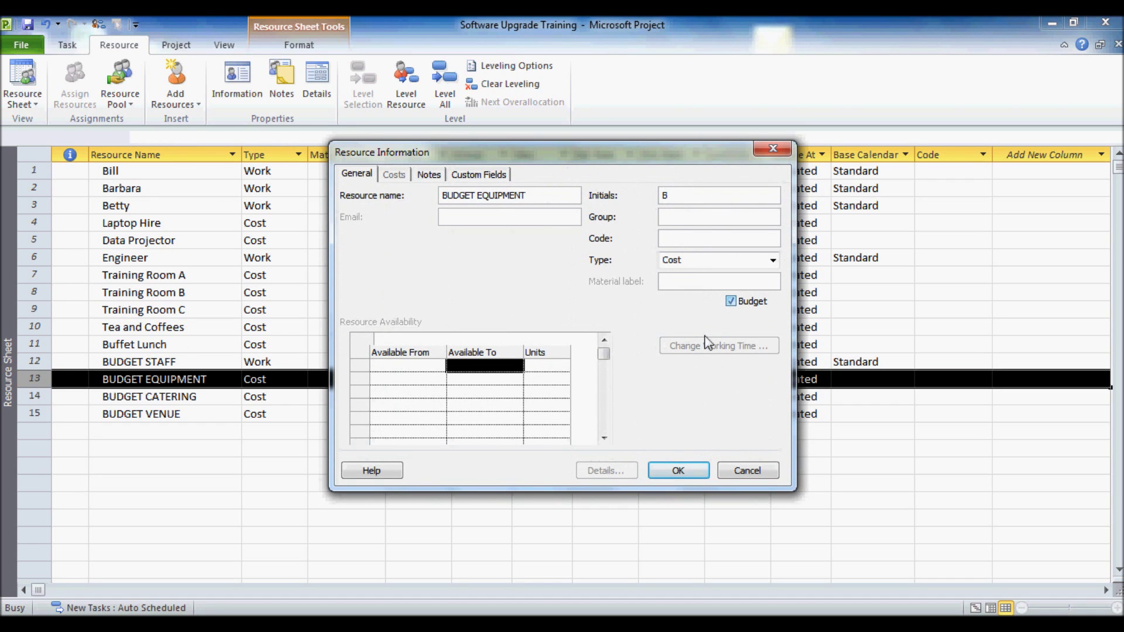
{"action": "left_click", "coordinate": [678, 470]}
Step: Flag BUDGET CATERING and BUDGET VENUE as budget resources as well
{"action": "double_click", "coordinate": [213, 394]}
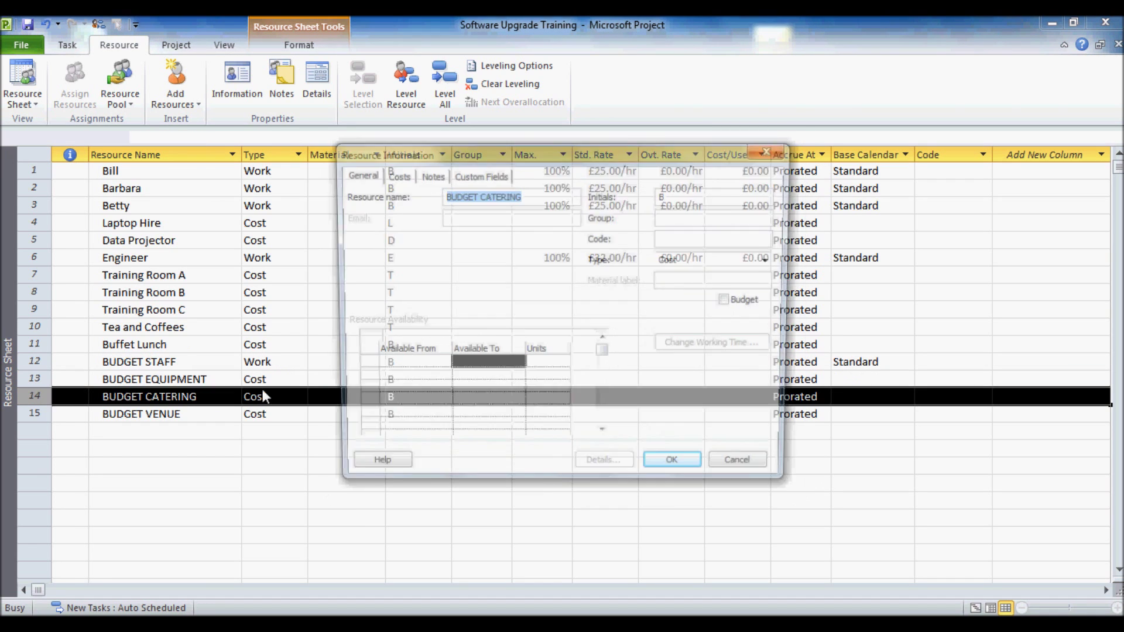
{"action": "left_click", "coordinate": [732, 301]}
{"action": "left_click", "coordinate": [678, 470]}
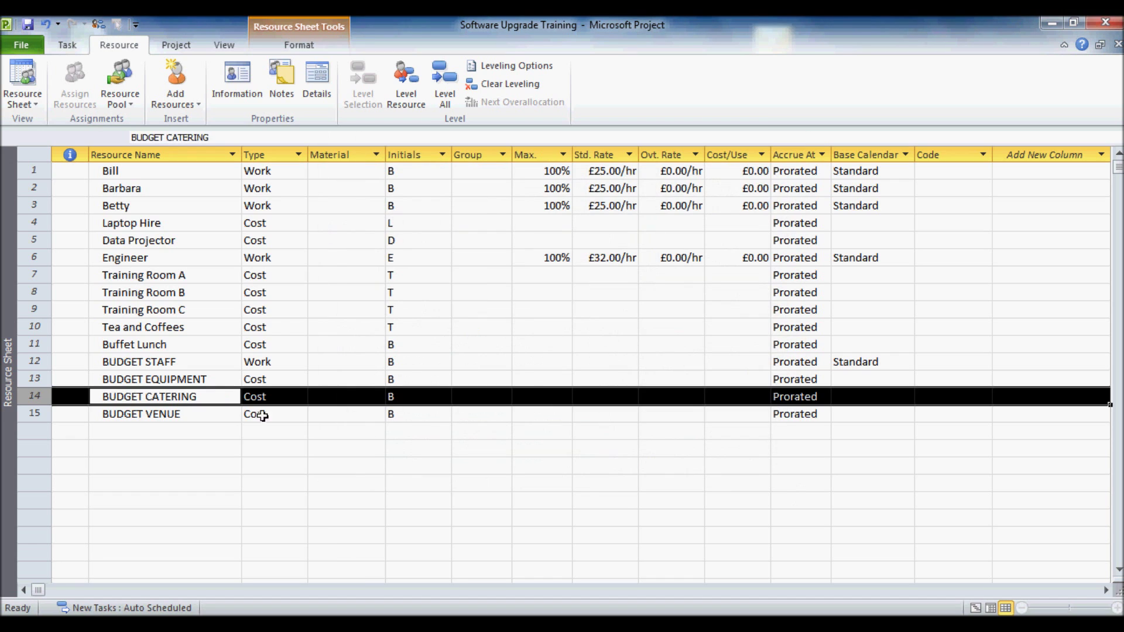
{"action": "double_click", "coordinate": [178, 421]}
{"action": "left_click", "coordinate": [730, 301]}
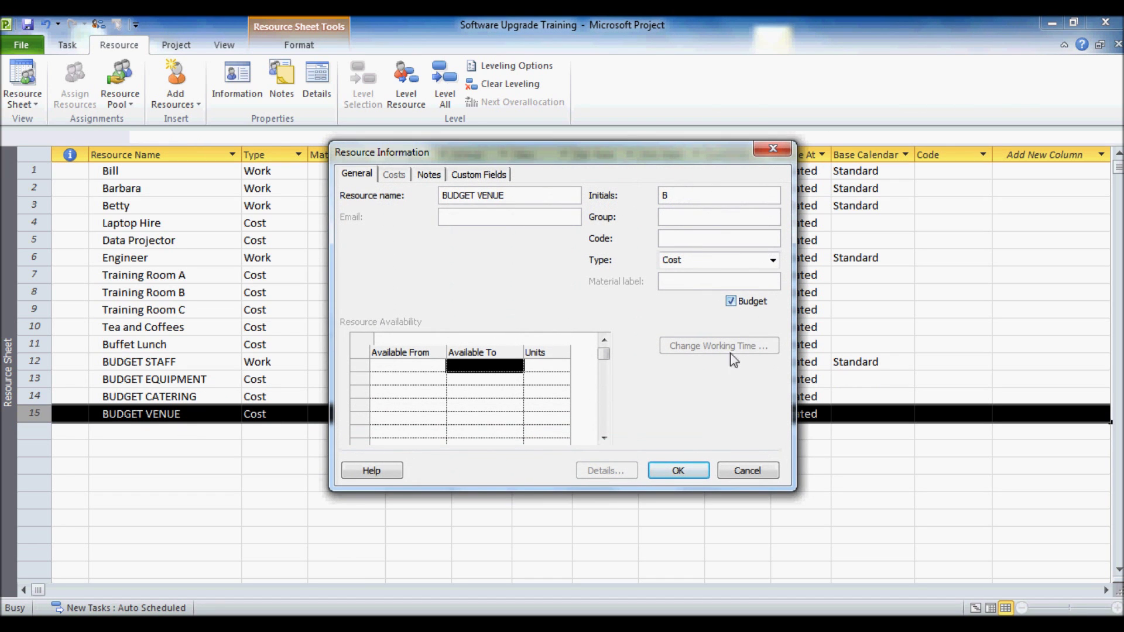
{"action": "left_click", "coordinate": [673, 463]}
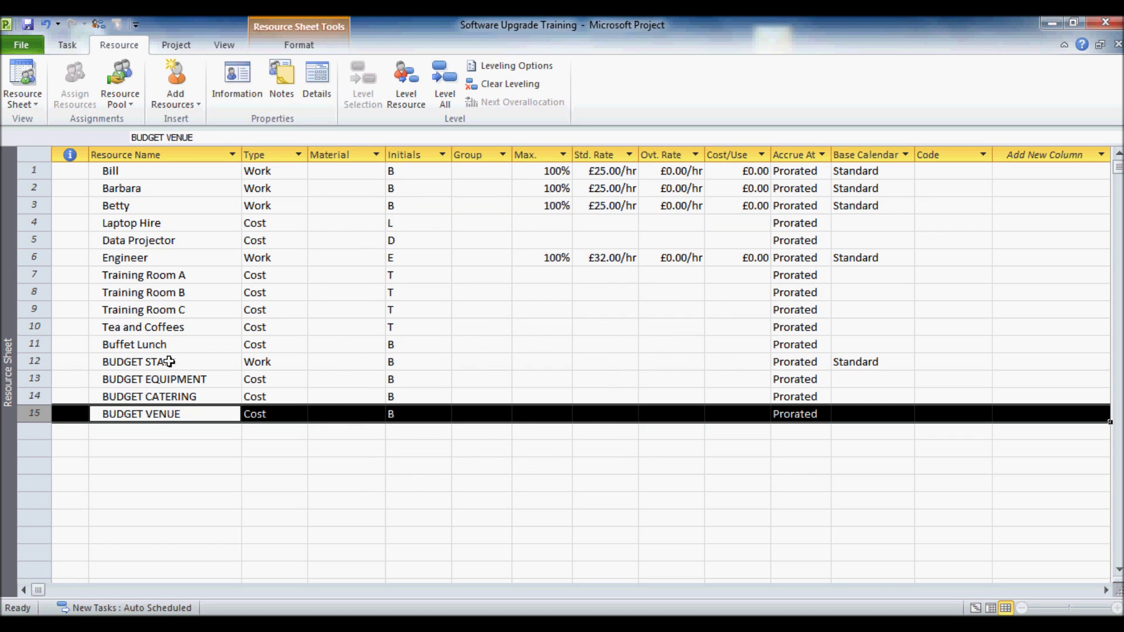
Step: Switch to the Gantt Chart view with the Software Upgrade Training summary task shown as row 0
{"action": "left_click", "coordinate": [32, 104]}
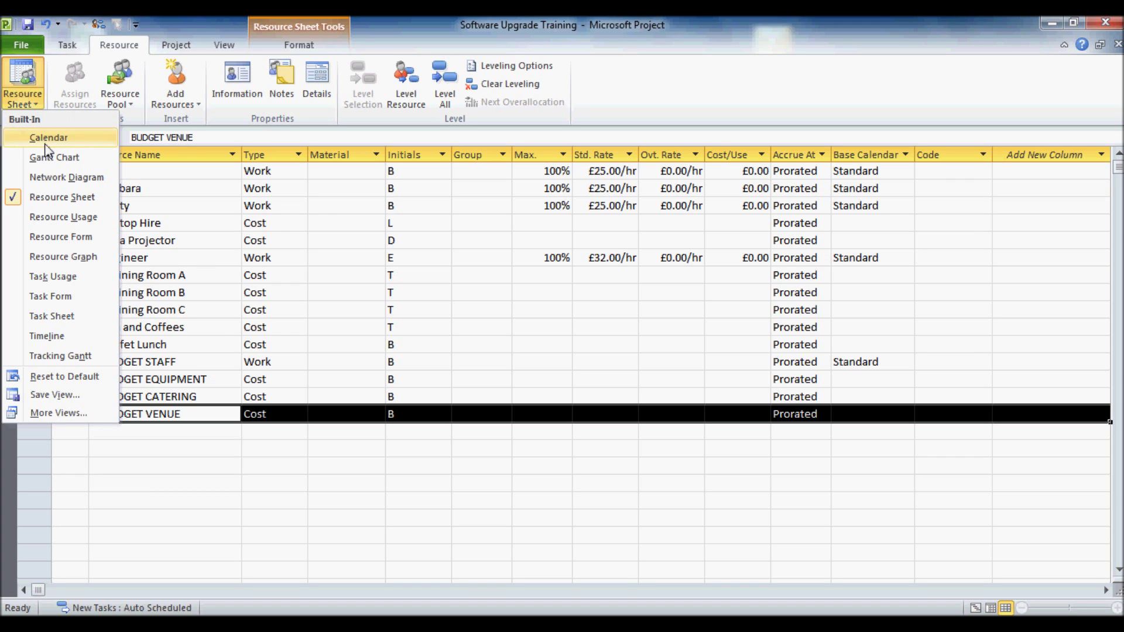
{"action": "left_click", "coordinate": [52, 158]}
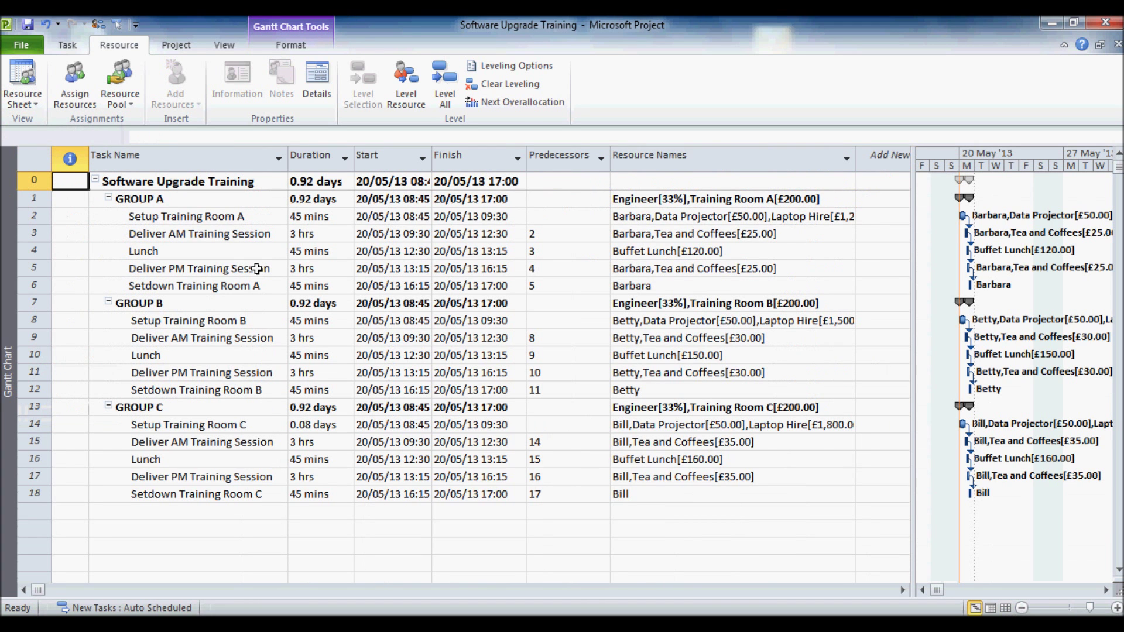
{"action": "left_click", "coordinate": [223, 180]}
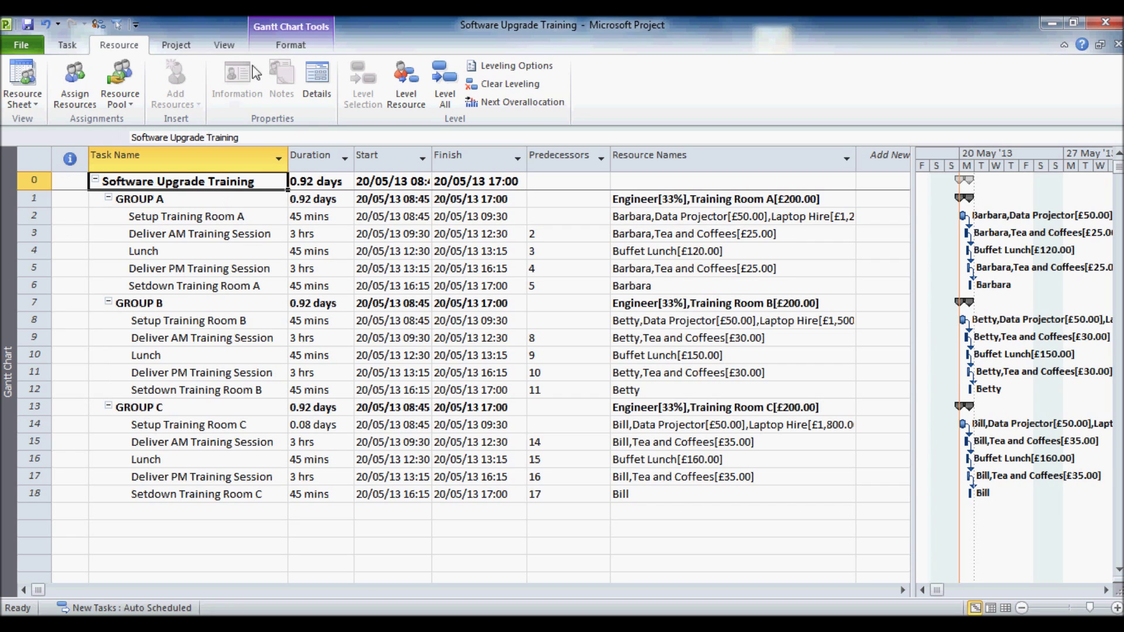
{"action": "left_click", "coordinate": [292, 45]}
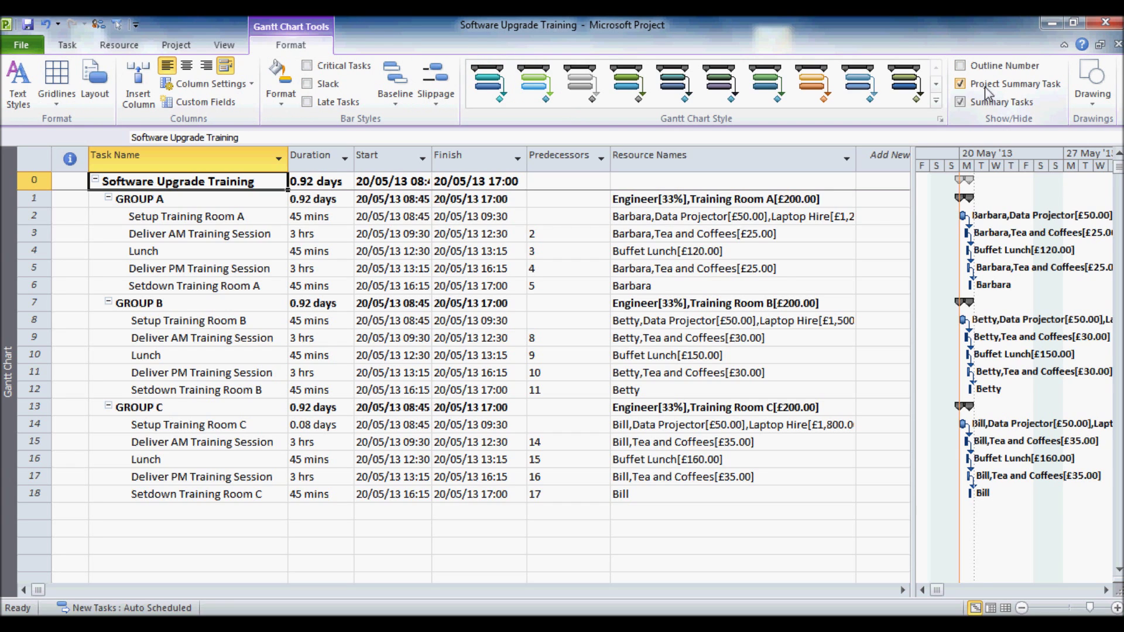
{"action": "left_click", "coordinate": [958, 84]}
{"action": "left_click", "coordinate": [959, 85]}
{"action": "left_click", "coordinate": [119, 45]}
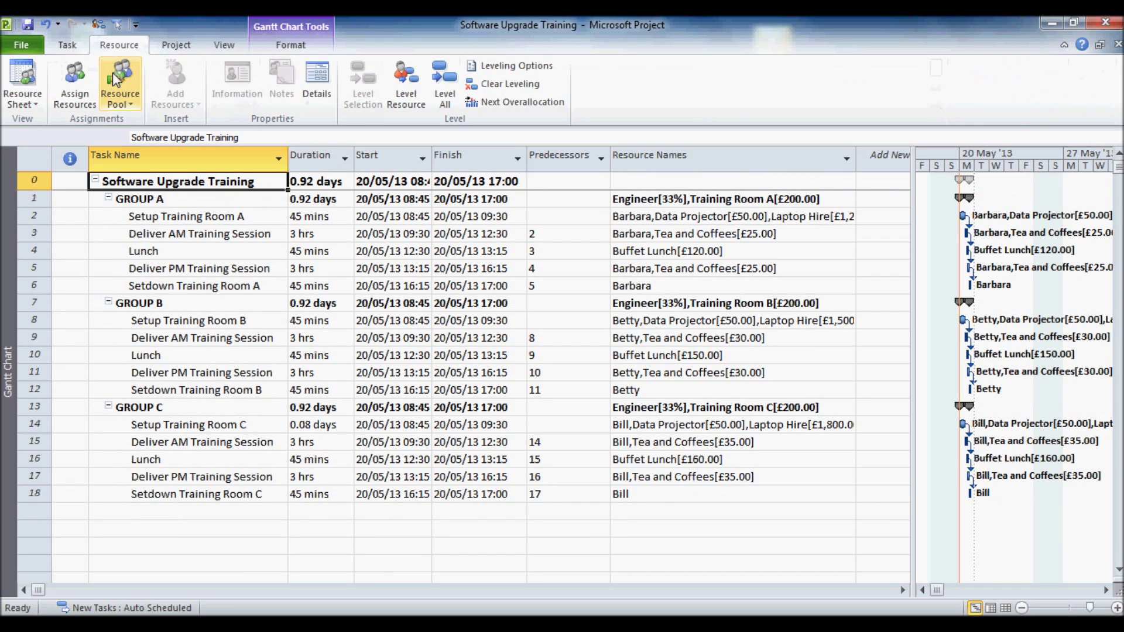
Step: Assign BUDGET CATERING, EQUIPMENT, STAFF and VENUE to the Software Upgrade Training summary task
{"action": "left_click", "coordinate": [75, 82]}
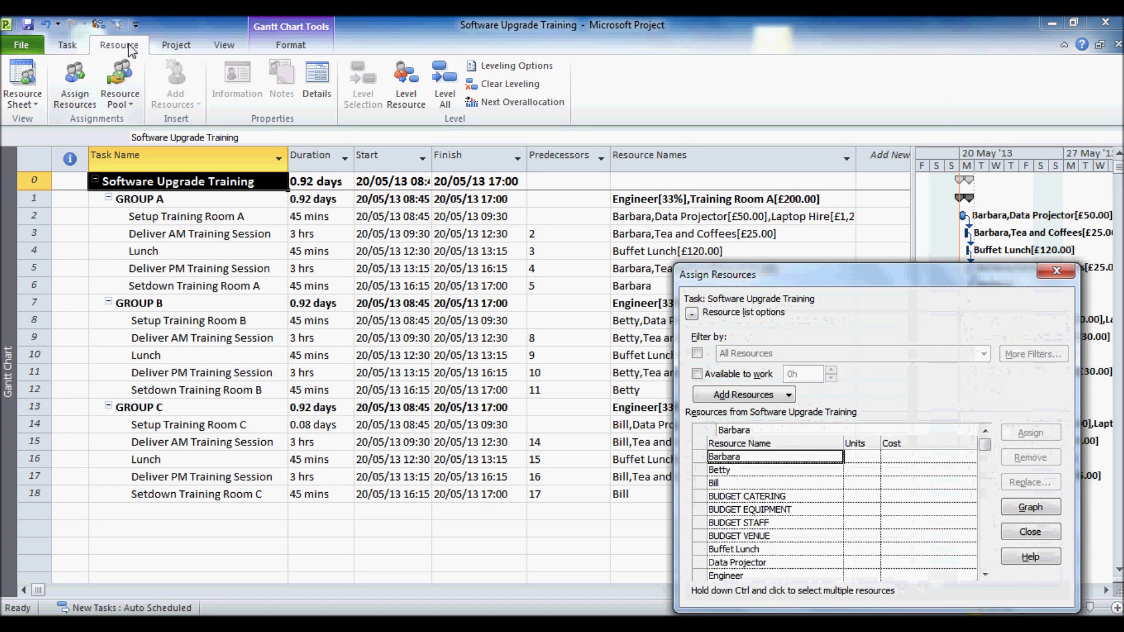
{"action": "left_click", "coordinate": [785, 498]}
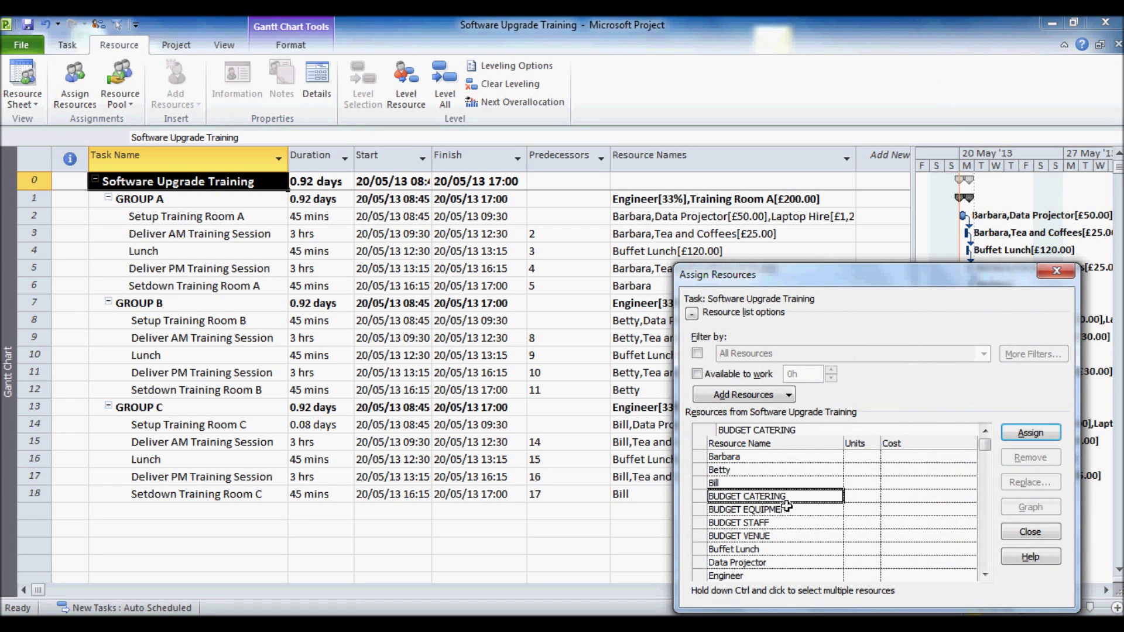
{"action": "left_click_drag", "start_coordinate": [786, 507], "coordinate": [785, 536]}
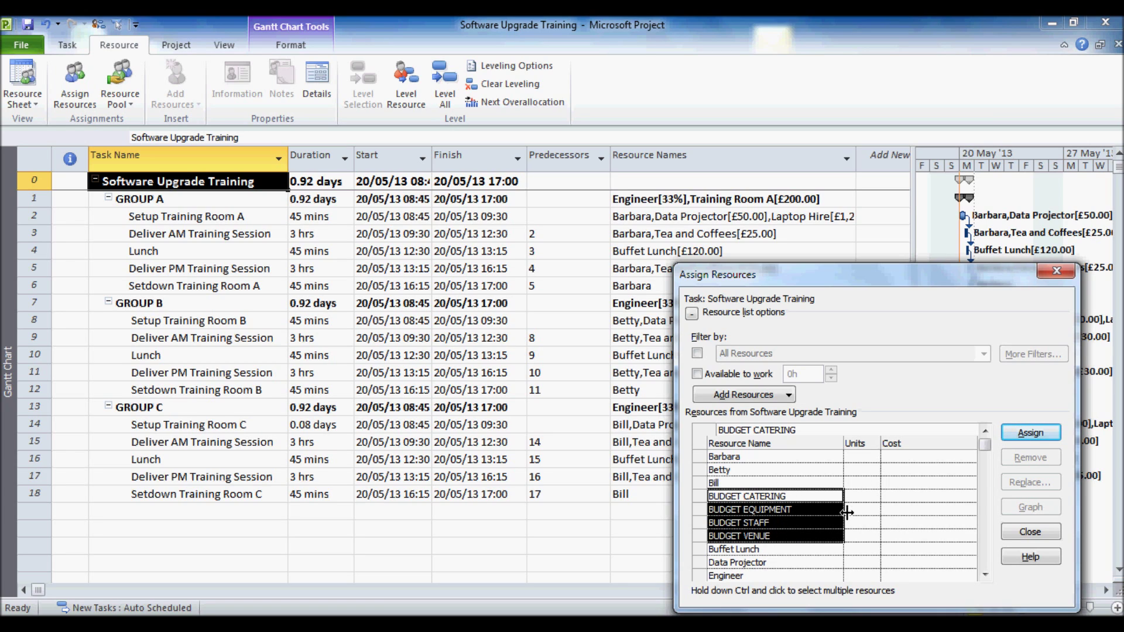
{"action": "left_click", "coordinate": [1023, 436]}
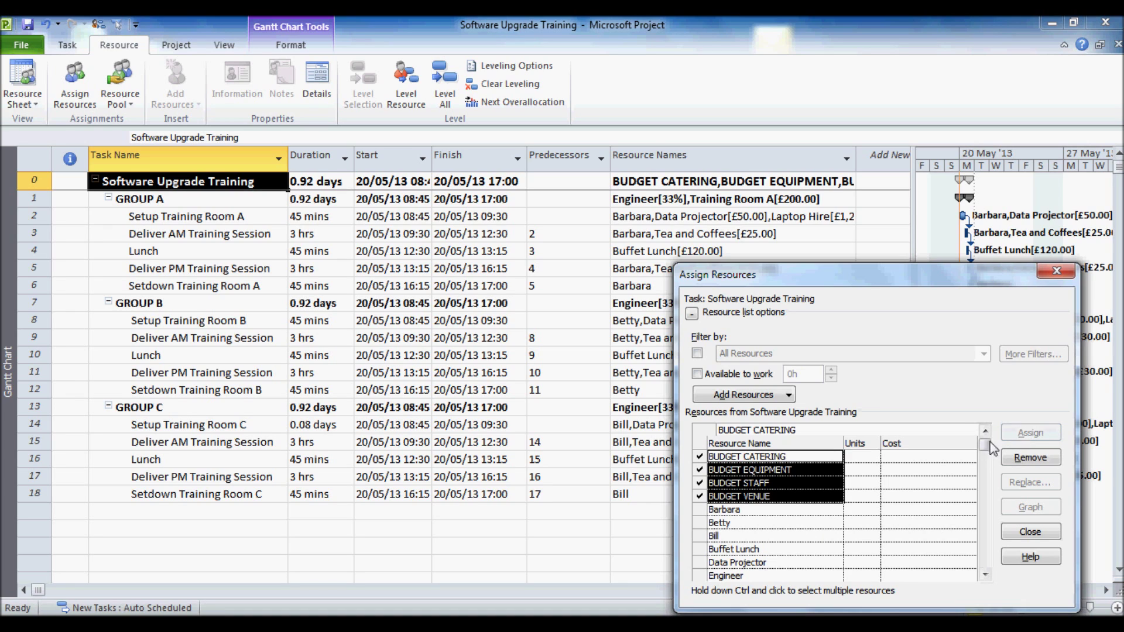
{"action": "left_click", "coordinate": [1055, 272]}
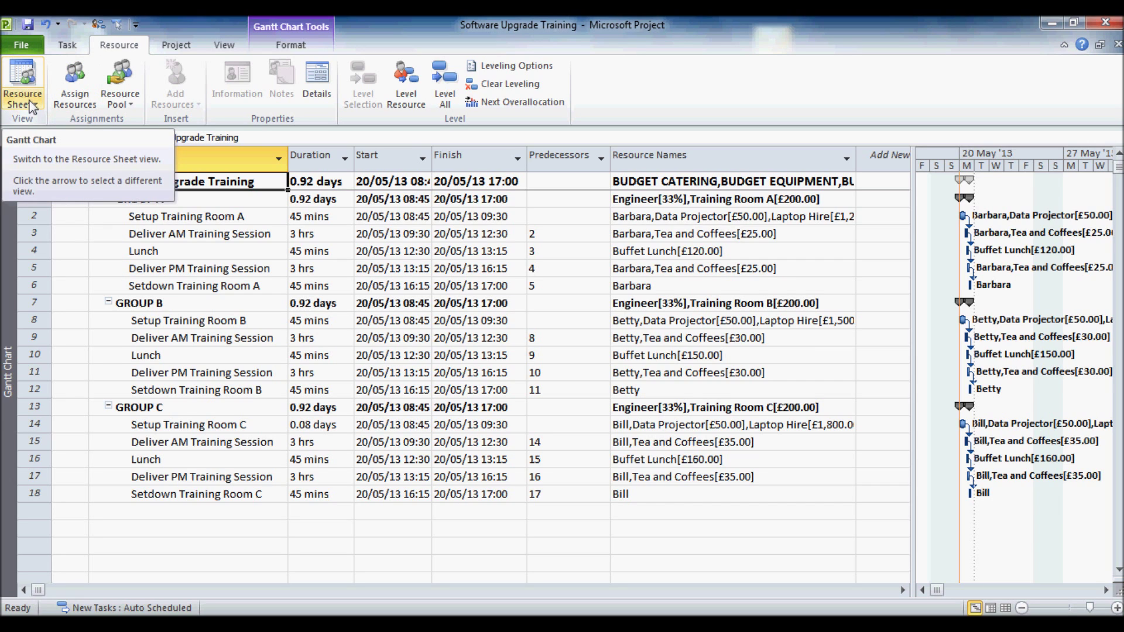
Step: Return to the Resource Sheet view and bring up the Add New Column options
{"action": "left_click", "coordinate": [31, 105]}
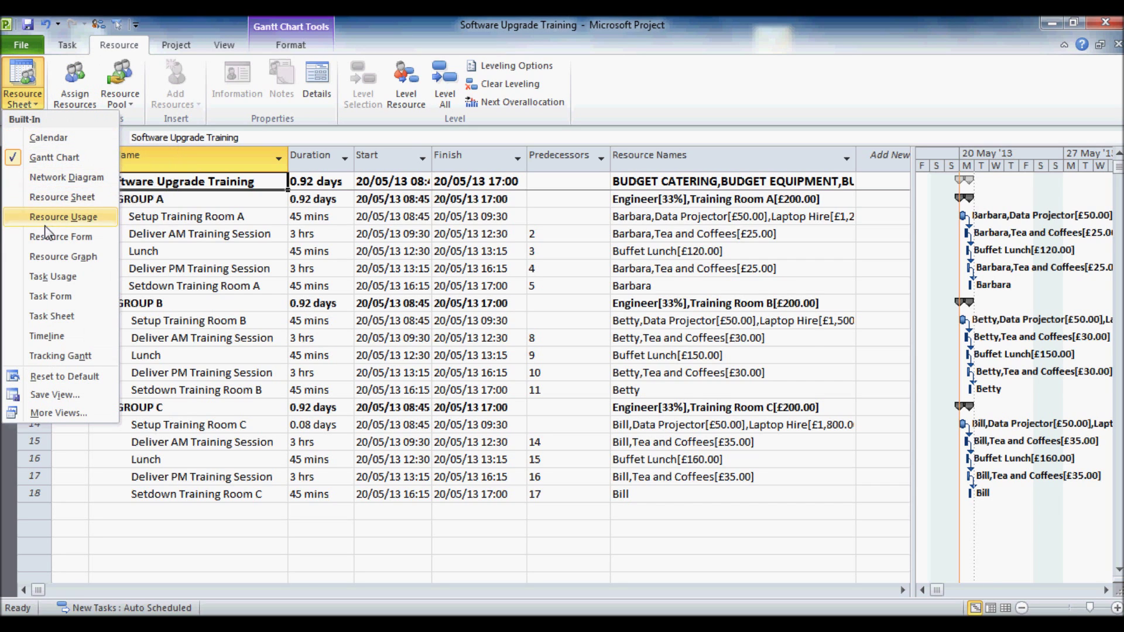
{"action": "left_click", "coordinate": [54, 199]}
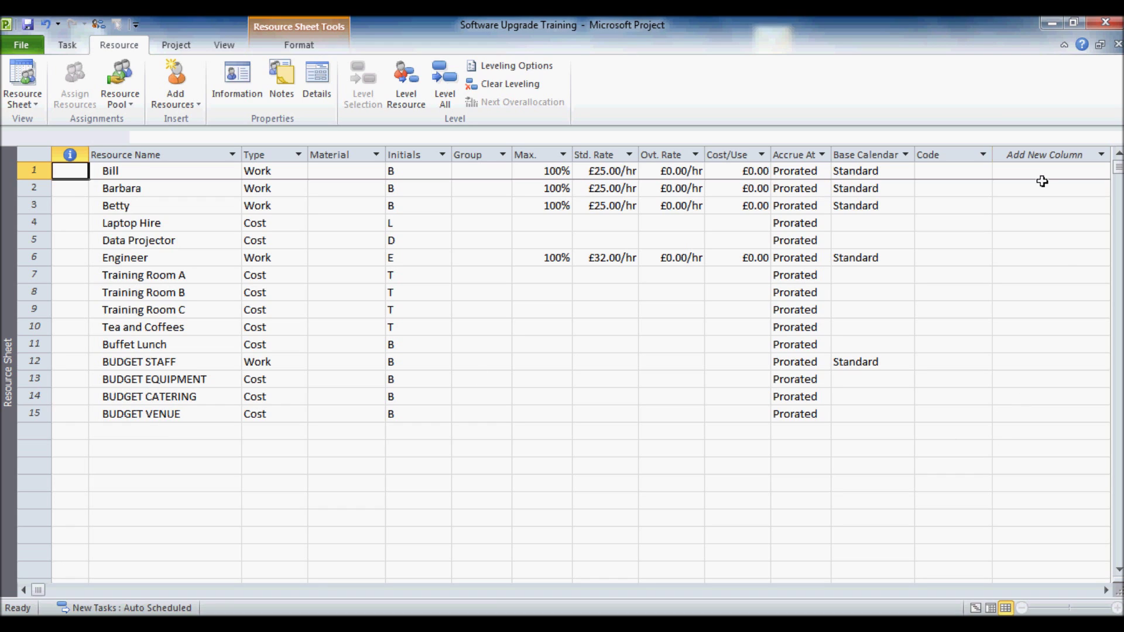
{"action": "right_click", "coordinate": [1025, 154]}
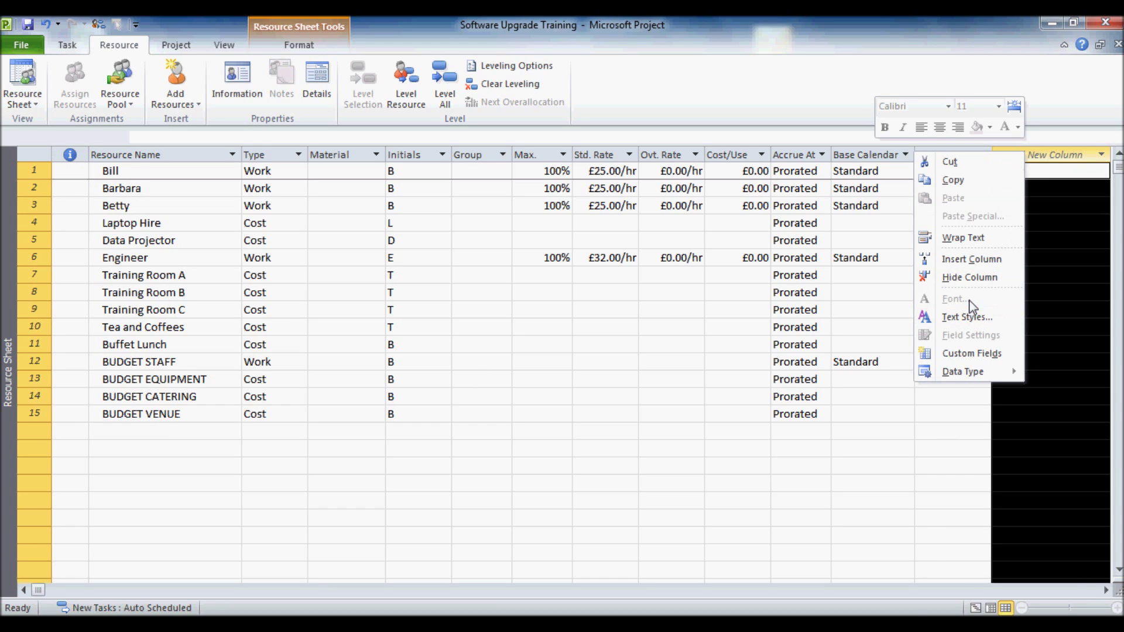
{"action": "right_click", "coordinate": [1042, 156]}
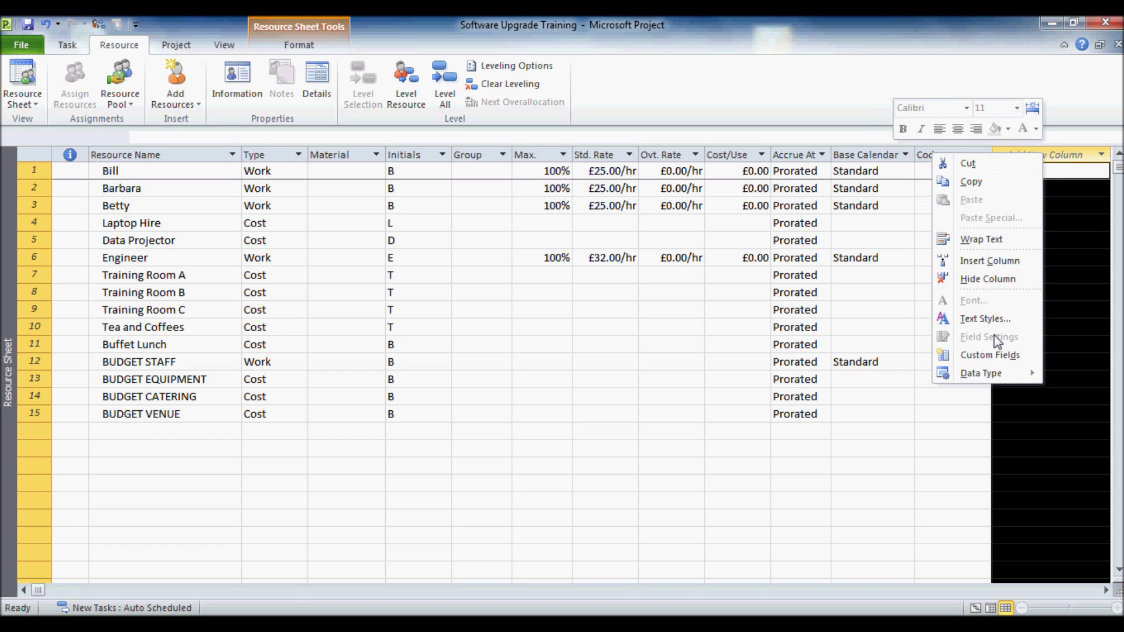
Step: Rename the resource Text1 custom field to 'Budget Category'
{"action": "left_click", "coordinate": [988, 354]}
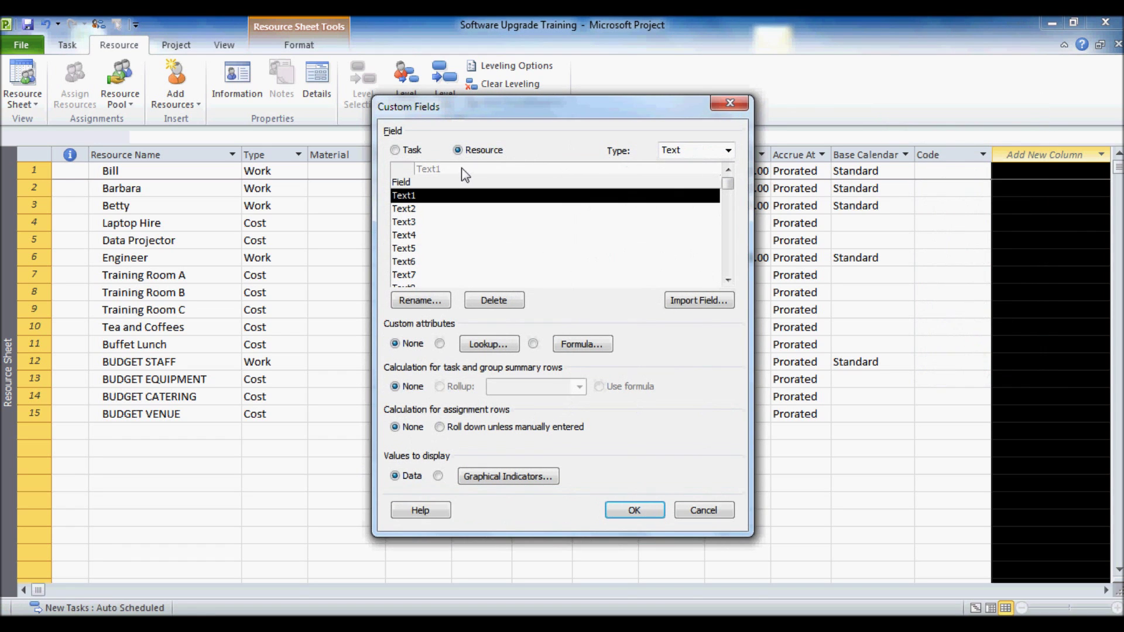
{"action": "left_click", "coordinate": [440, 301]}
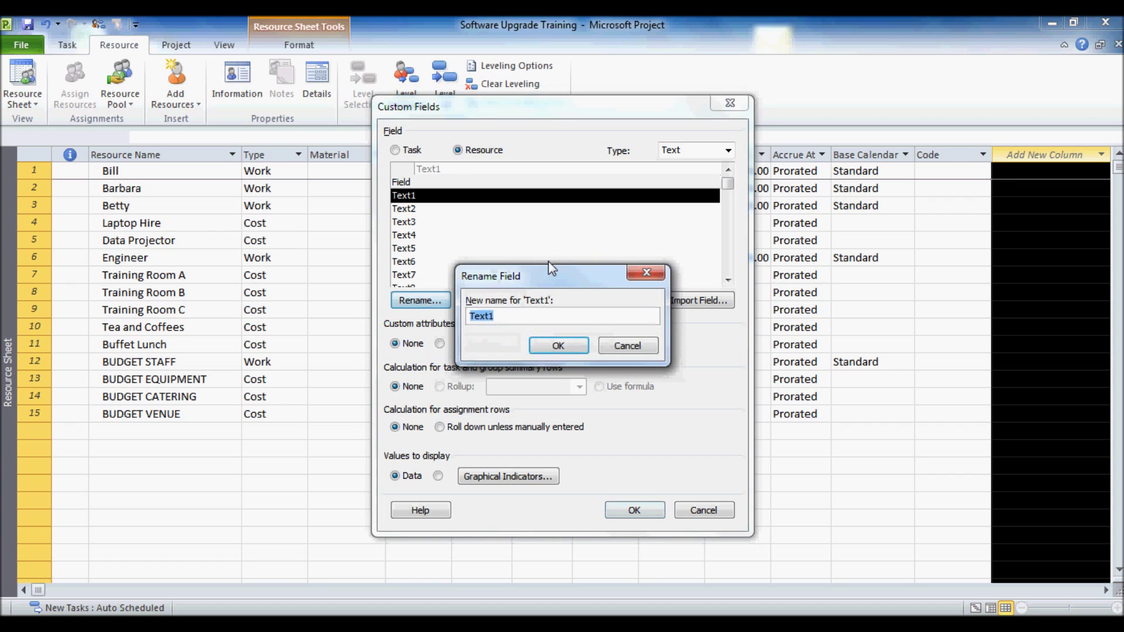
{"action": "type", "text": "Budget Category"}
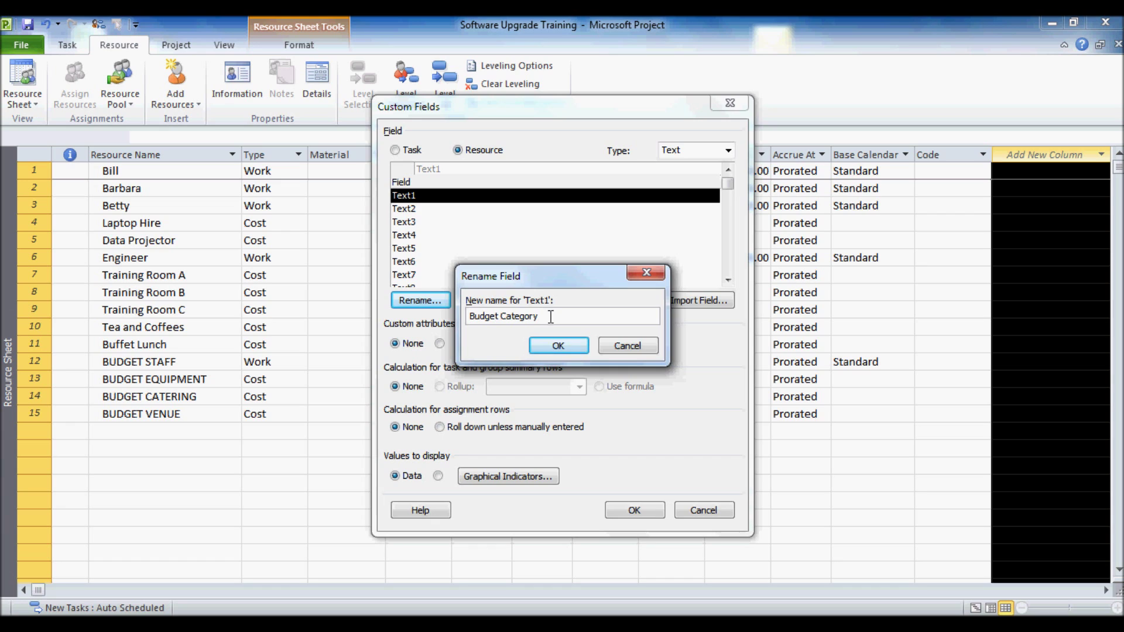
{"action": "left_click", "coordinate": [551, 347]}
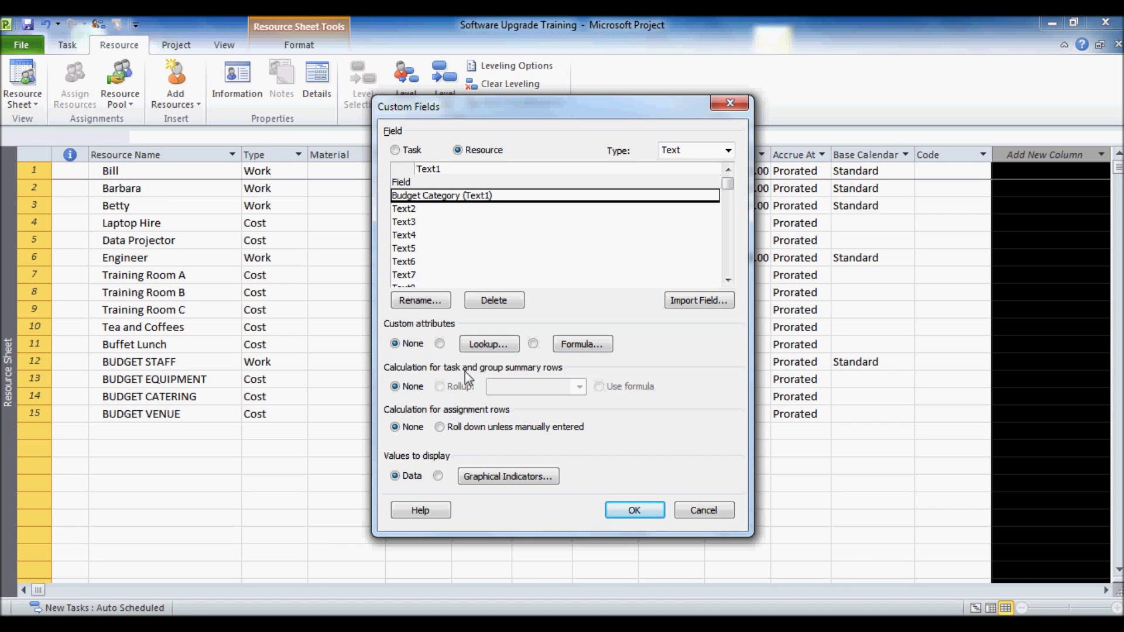
Step: Build a Budget Category lookup table with values Staff, Equipment, Catering and Venue
{"action": "left_click", "coordinate": [489, 344]}
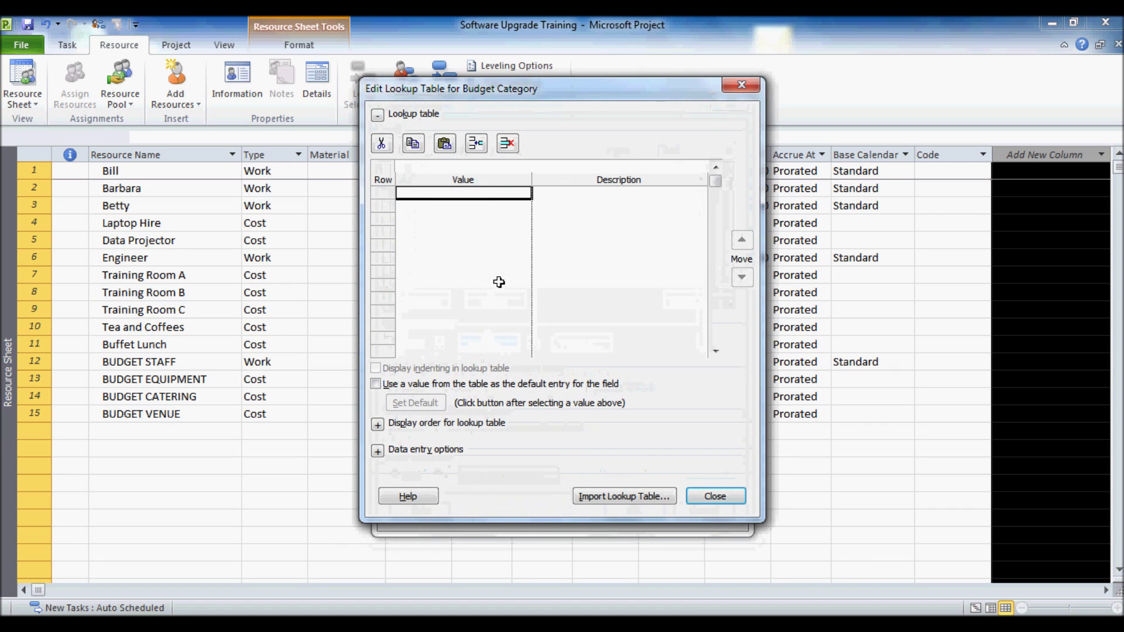
{"action": "type", "text": "Staff"}
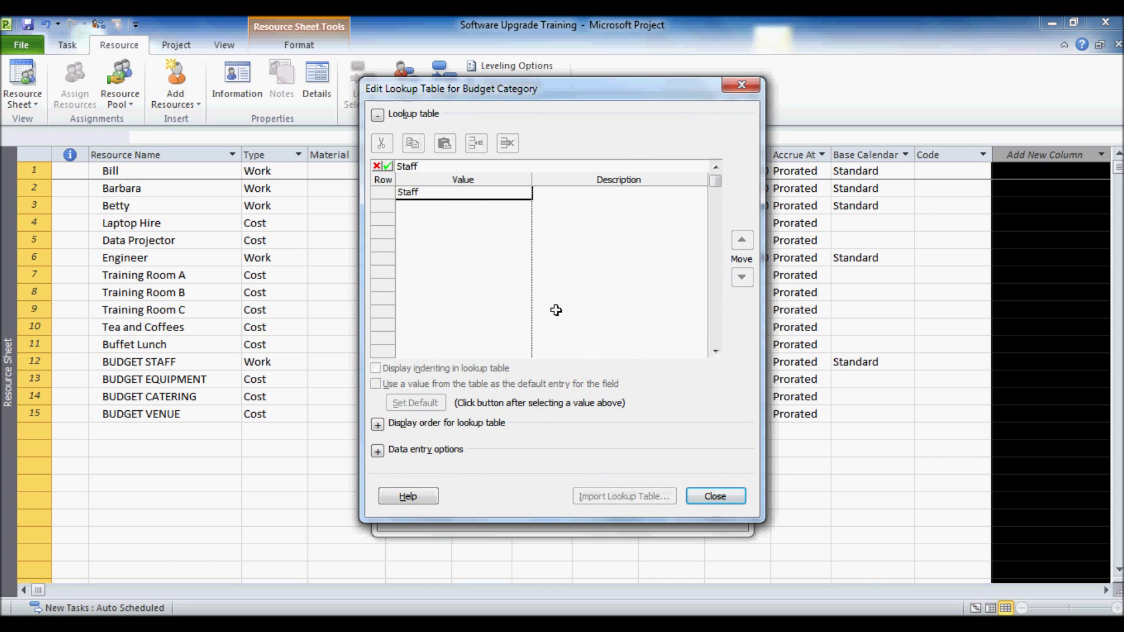
{"action": "left_click", "coordinate": [429, 206]}
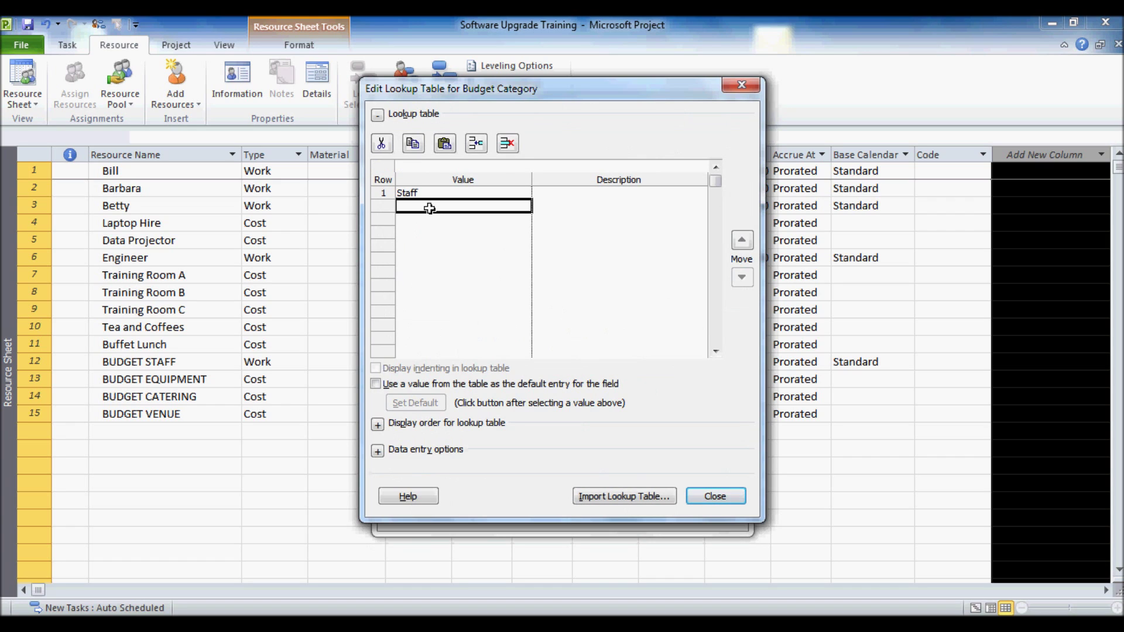
{"action": "type", "text": "Equipmen"}
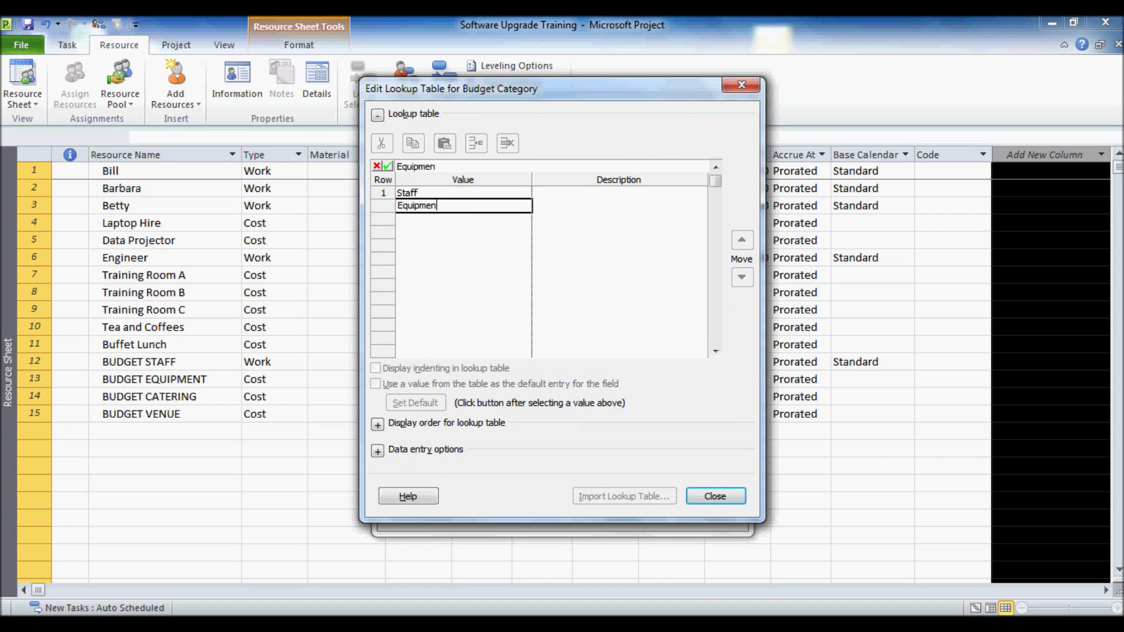
{"action": "type", "text": "t"}
{"action": "left_click", "coordinate": [422, 220]}
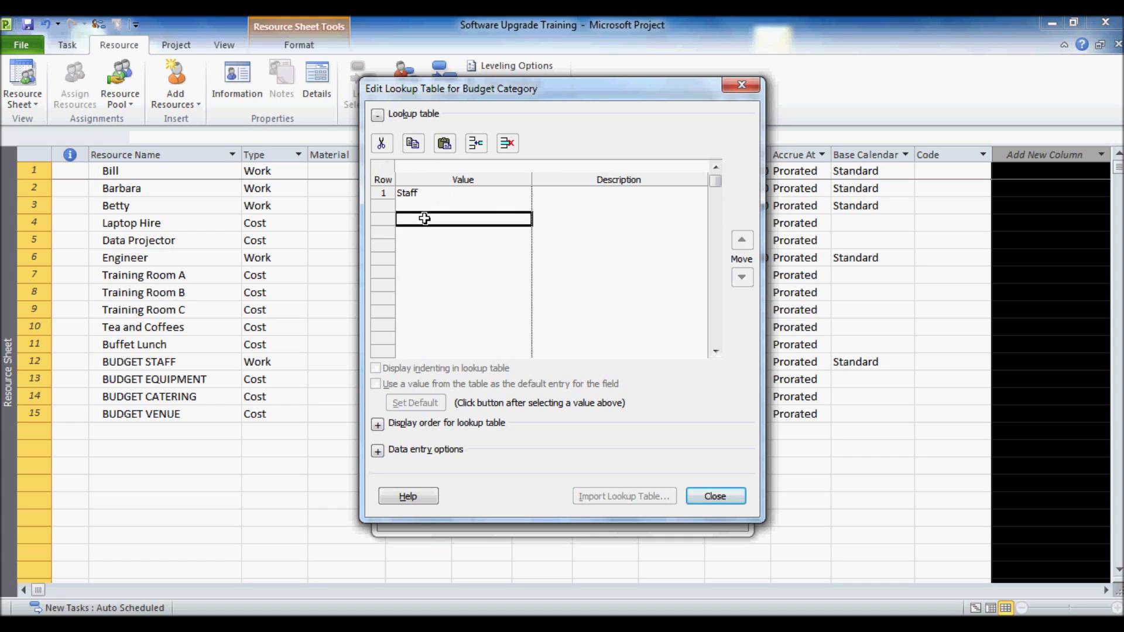
{"action": "type", "text": "Cateri"}
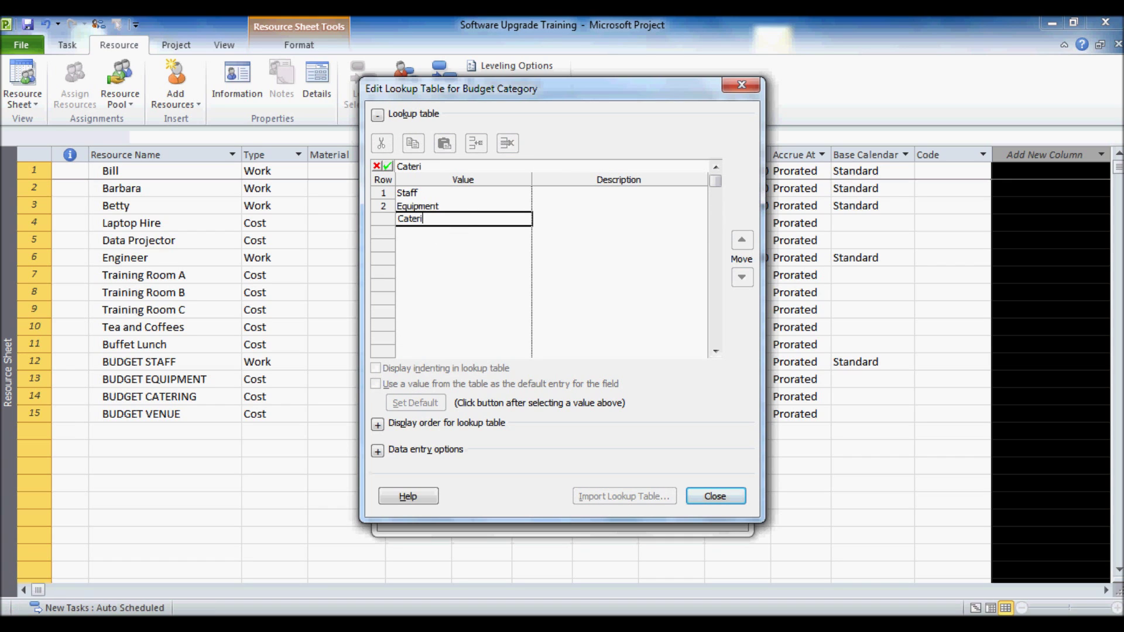
{"action": "type", "text": "ng"}
{"action": "left_click", "coordinate": [425, 236]}
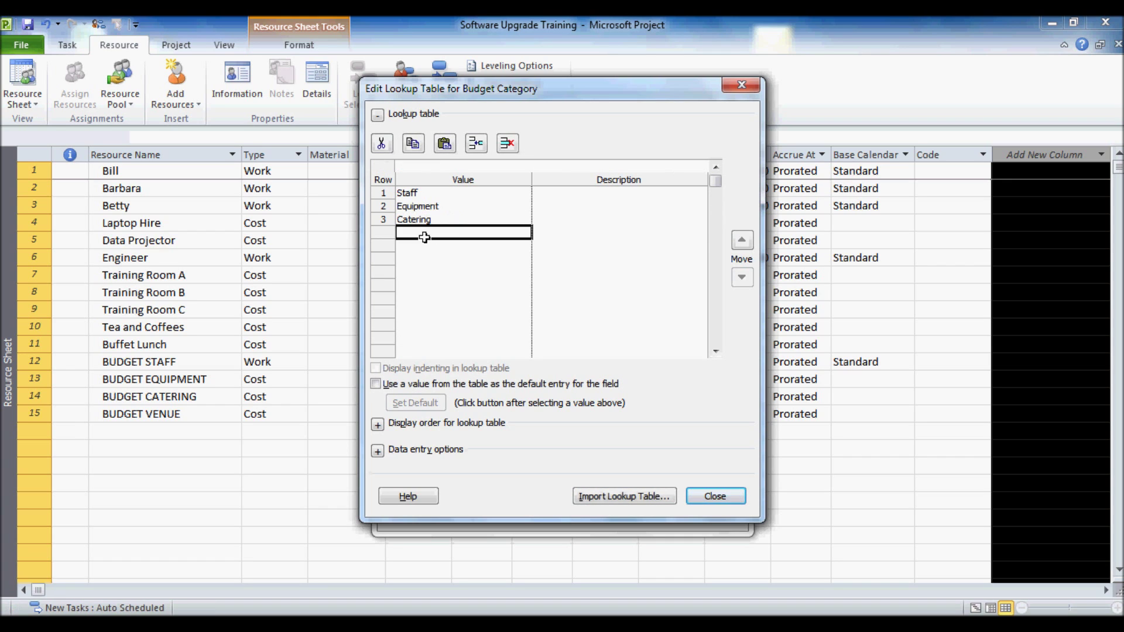
{"action": "type", "text": "Venue"}
{"action": "left_click", "coordinate": [439, 260]}
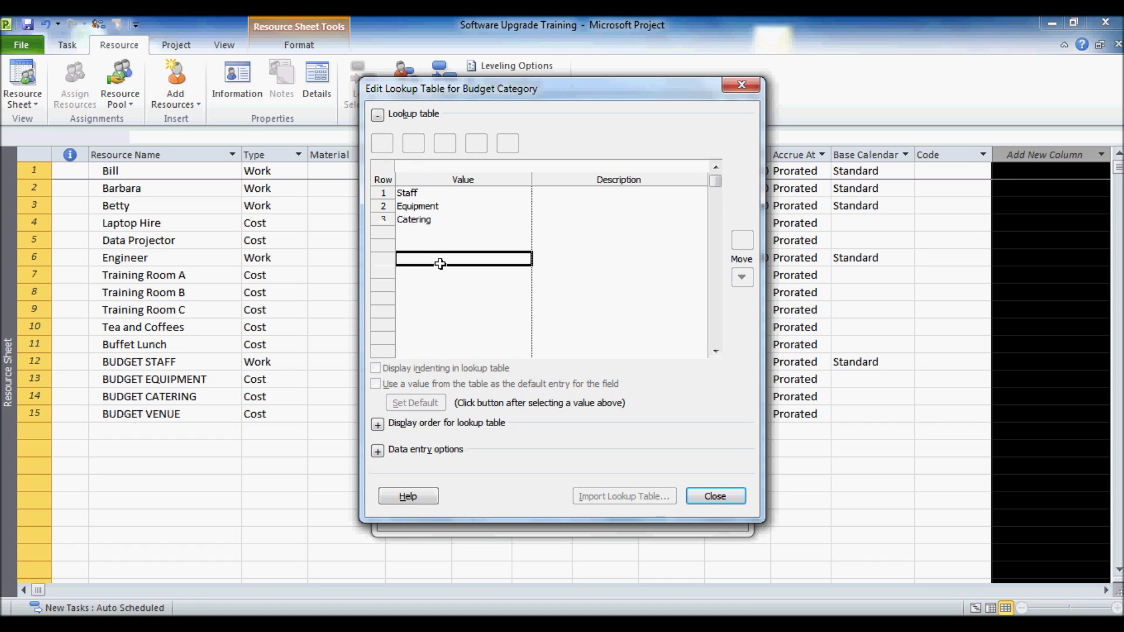
{"action": "left_click", "coordinate": [698, 498]}
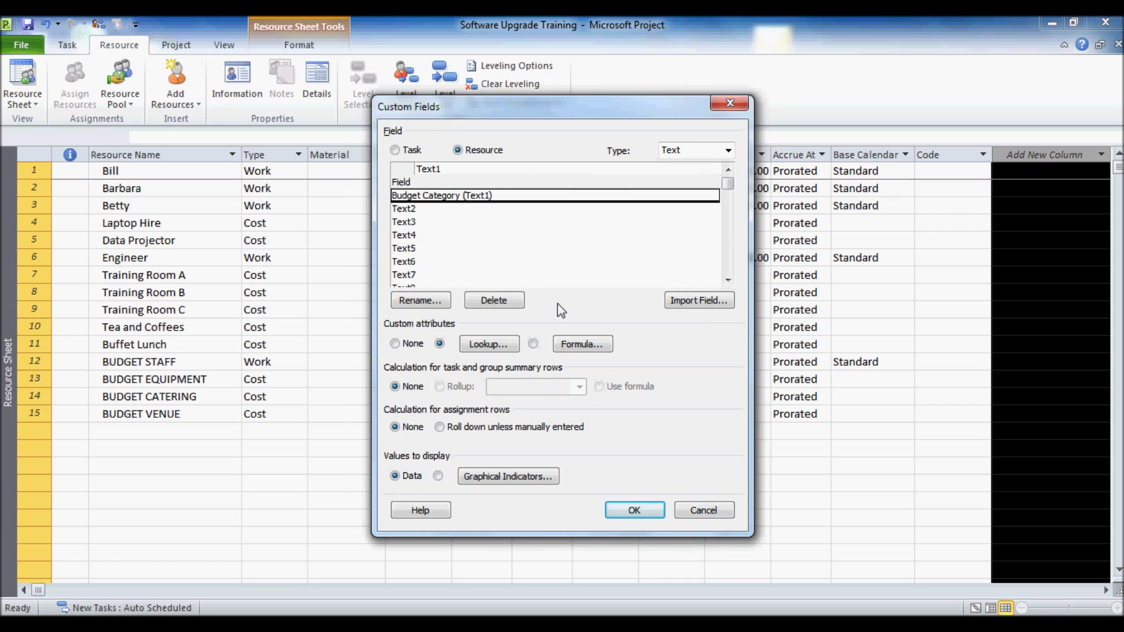
Step: Set Budget Category to roll down to assignments unless manually entered, and apply
{"action": "left_click", "coordinate": [442, 427]}
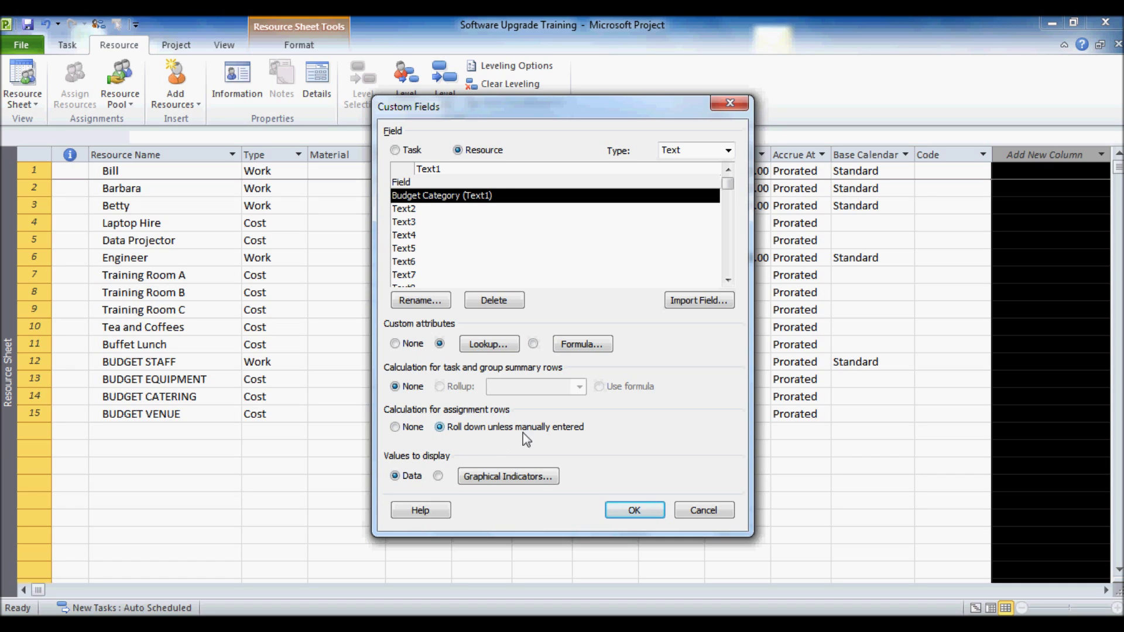
{"action": "left_click", "coordinate": [621, 512]}
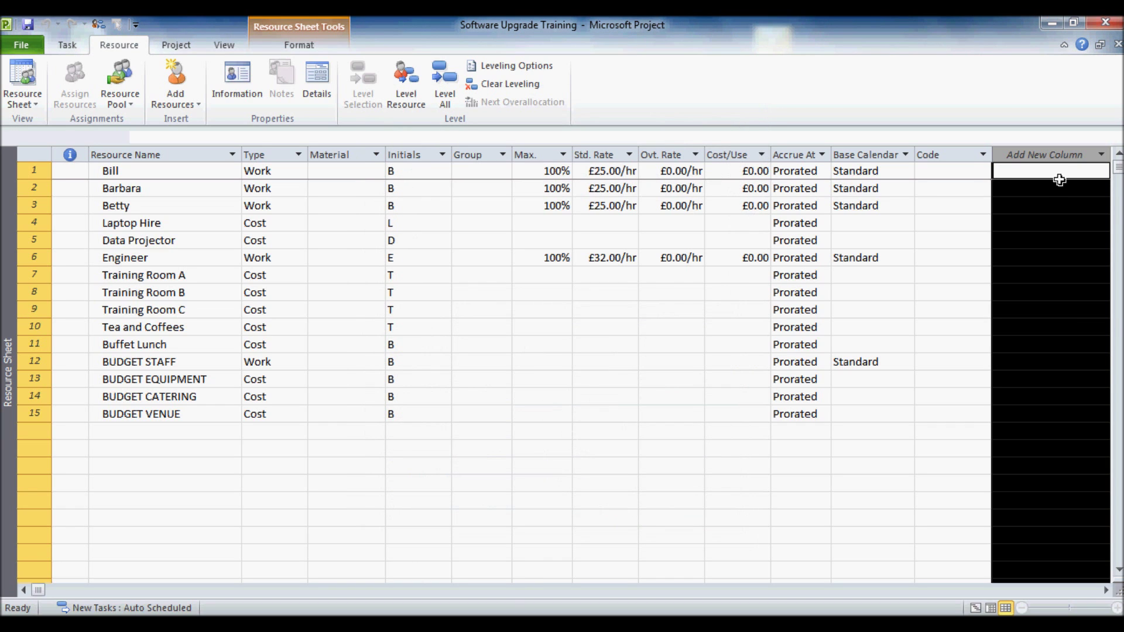
Step: Insert a Budget Category (Text1) column into the Resource Sheet
{"action": "right_click", "coordinate": [1030, 154]}
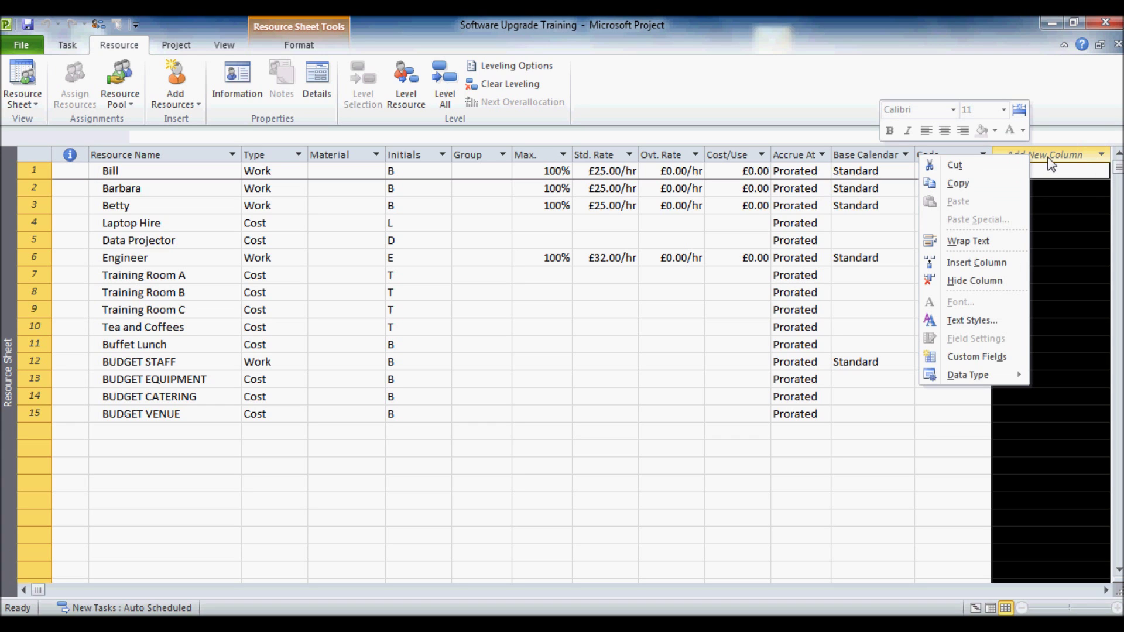
{"action": "left_click", "coordinate": [976, 262]}
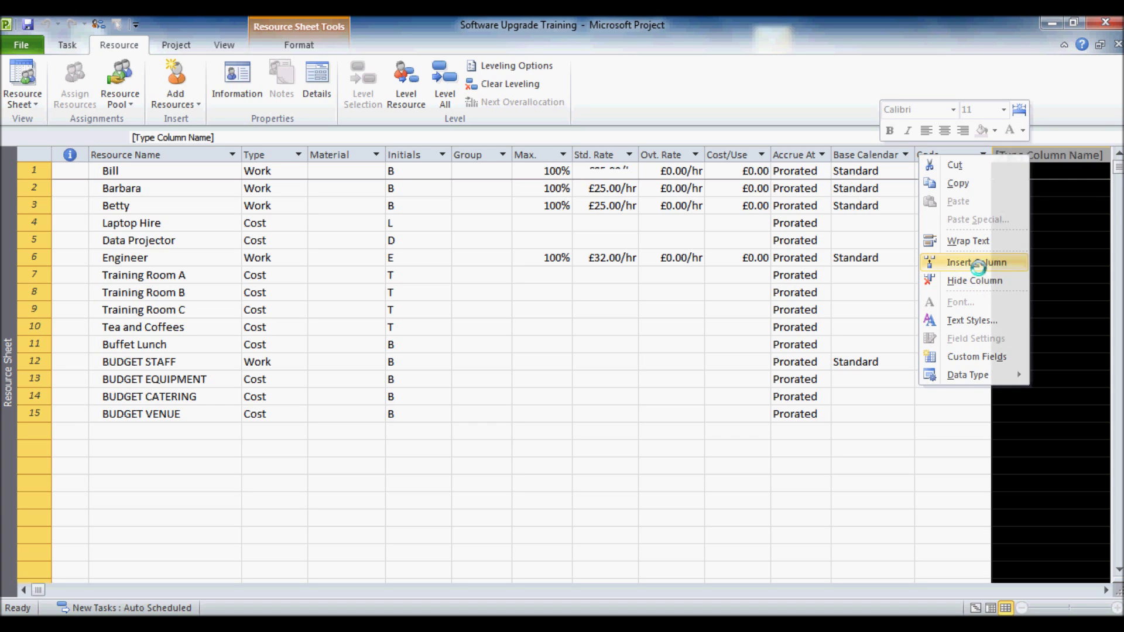
{"action": "left_click_drag", "start_coordinate": [1105, 225], "coordinate": [1108, 267]}
{"action": "scroll", "coordinate": [1108, 266], "scroll_direction": "down", "scroll_amount": 8}
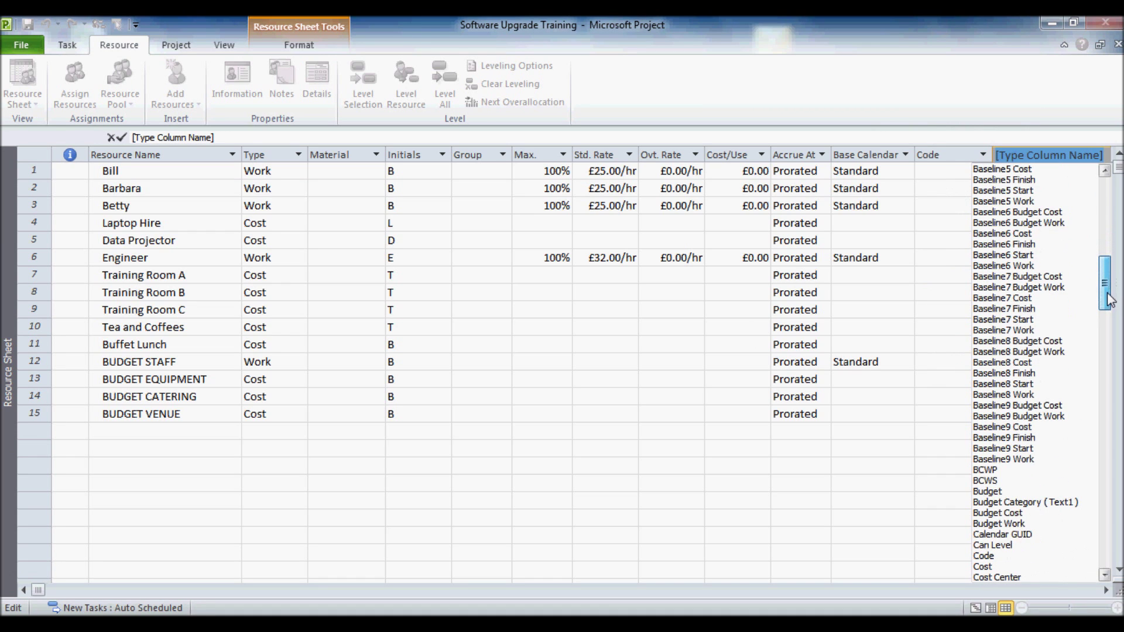
{"action": "left_click", "coordinate": [1005, 502]}
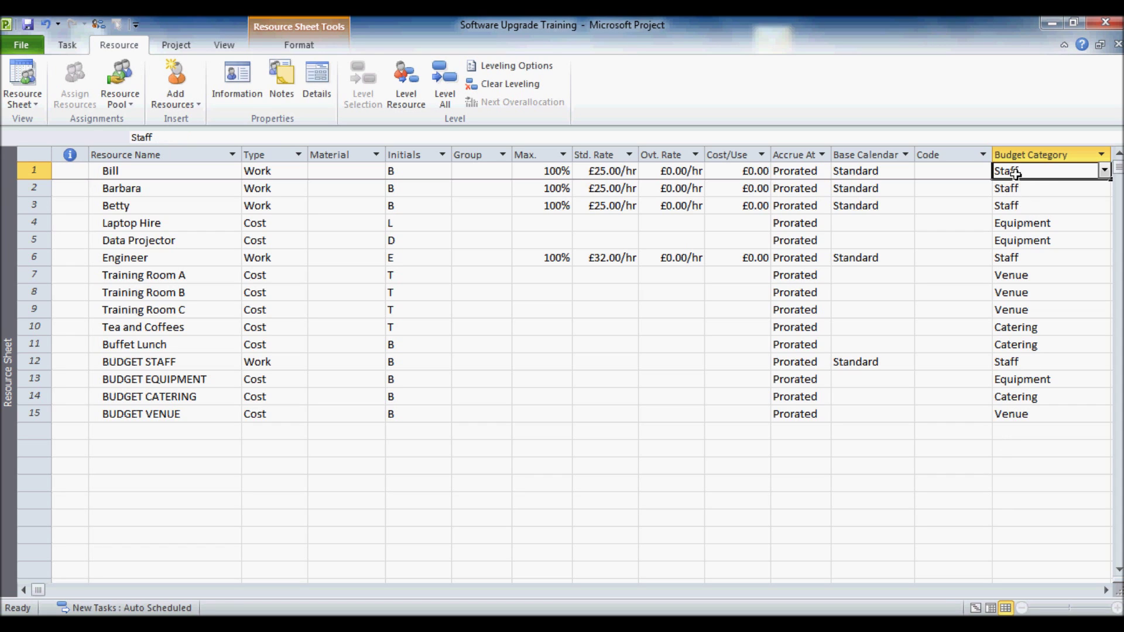
{"action": "left_click", "coordinate": [1104, 171]}
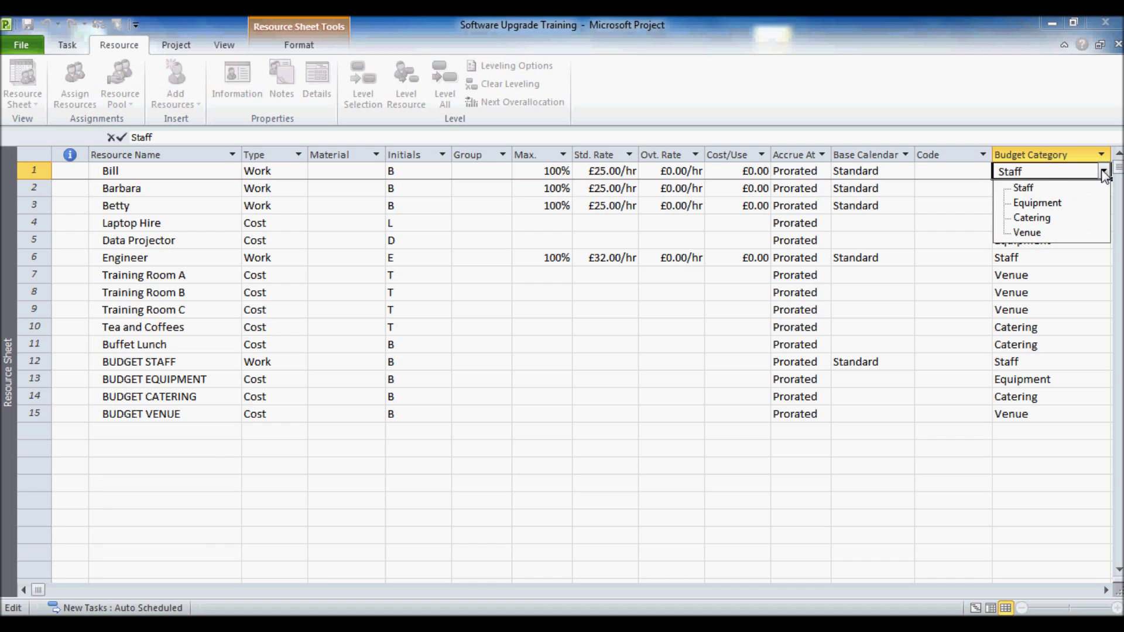
{"action": "left_click", "coordinate": [1040, 188]}
{"action": "left_click", "coordinate": [1104, 171]}
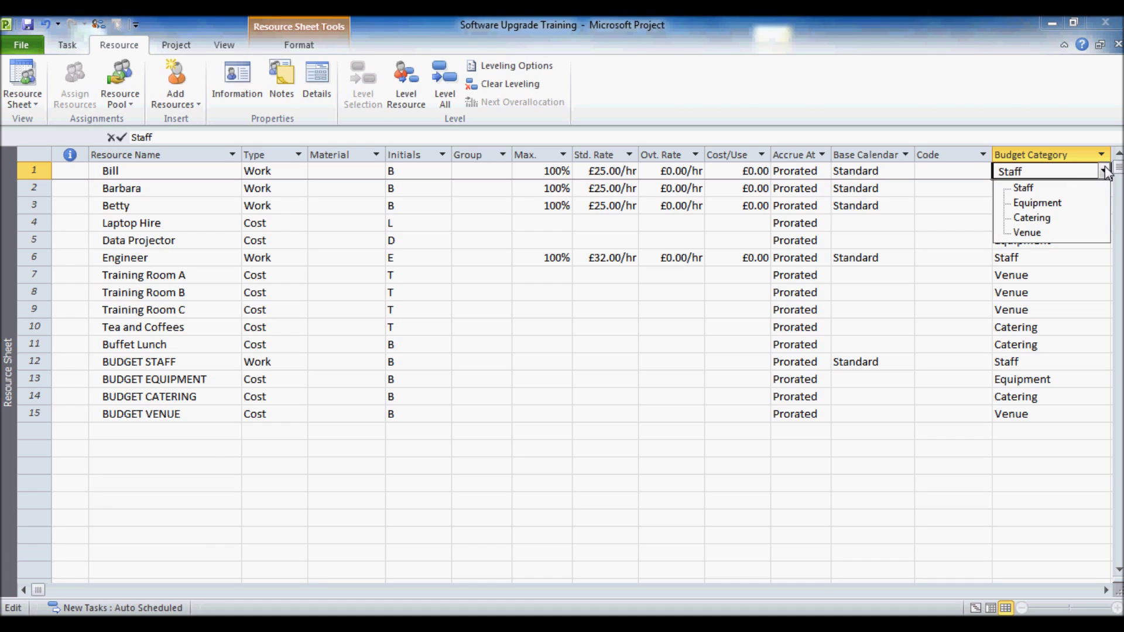
{"action": "left_click", "coordinate": [1040, 187]}
{"action": "left_click", "coordinate": [1092, 189]}
{"action": "left_click", "coordinate": [1104, 189]}
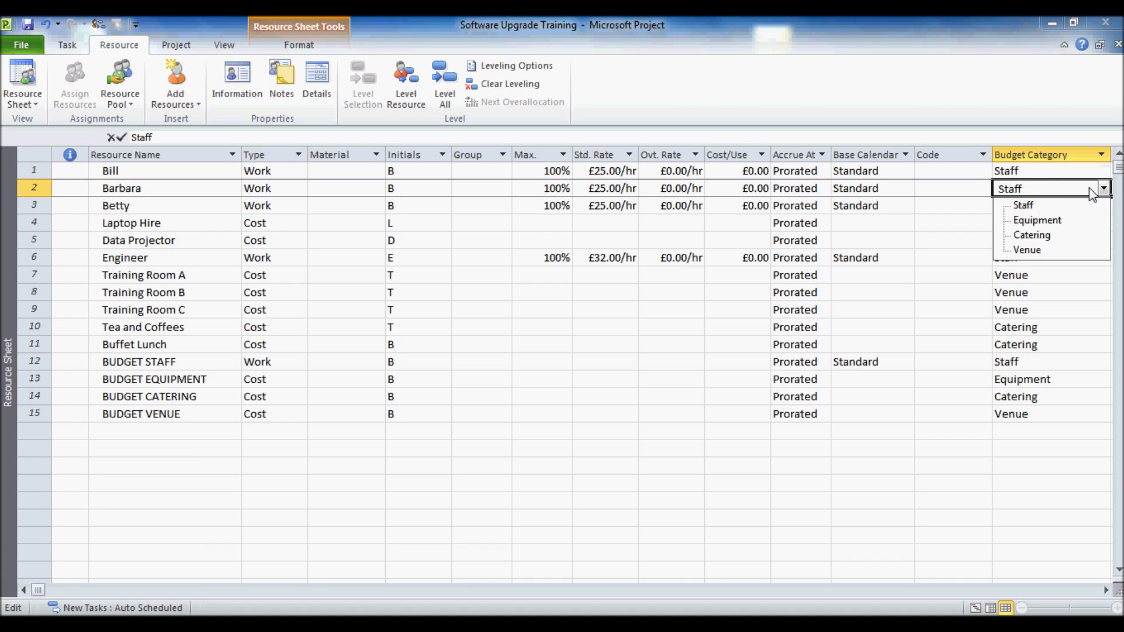
{"action": "left_click", "coordinate": [1047, 203]}
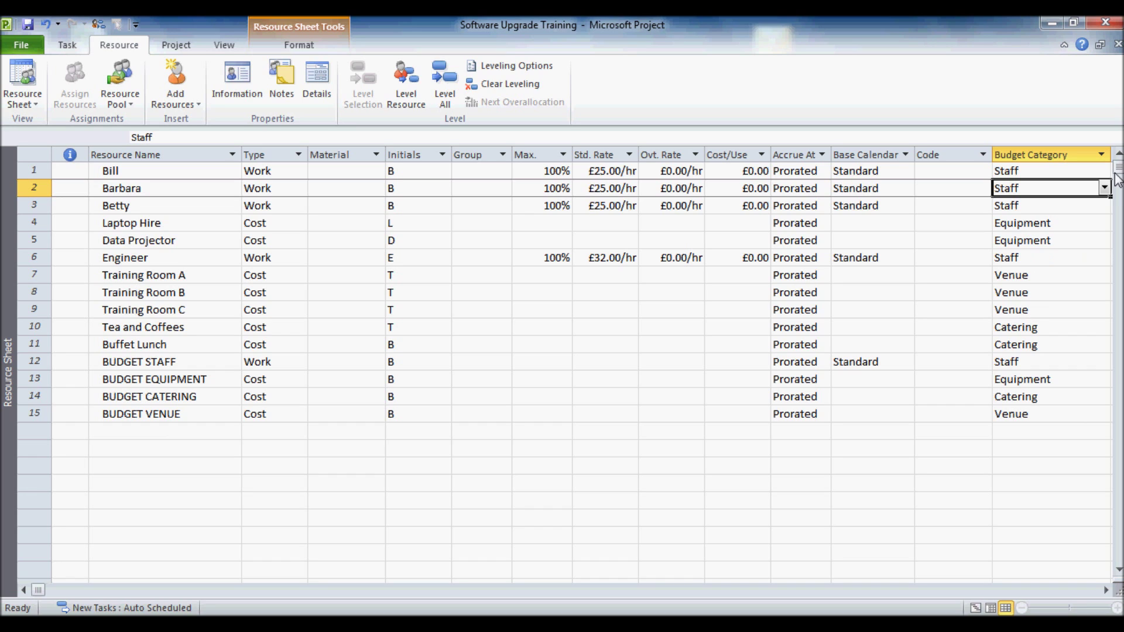
{"action": "left_click", "coordinate": [1105, 187]}
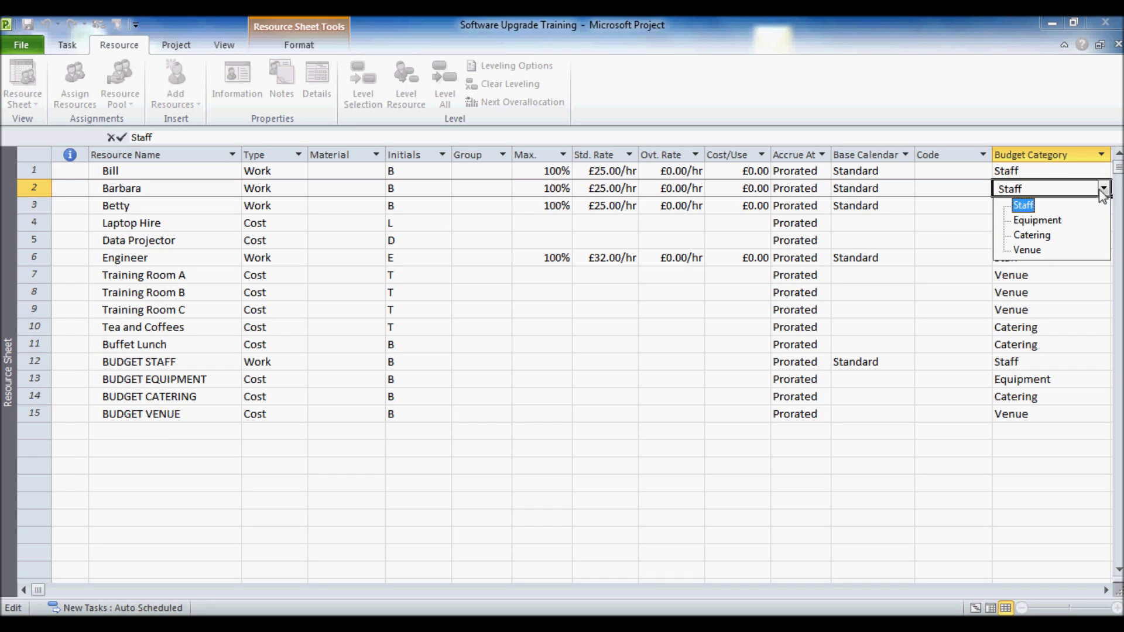
{"action": "left_click", "coordinate": [1104, 188]}
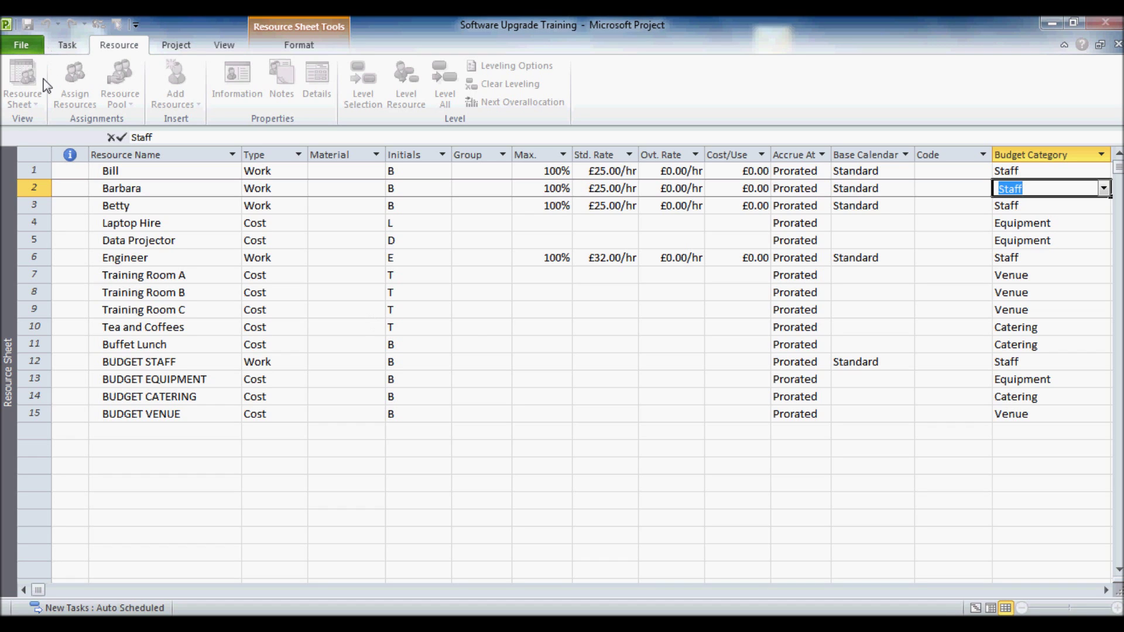
Step: Finish the category cell edit and switch to the Resource Usage view
{"action": "left_click", "coordinate": [472, 329]}
{"action": "left_click", "coordinate": [36, 103]}
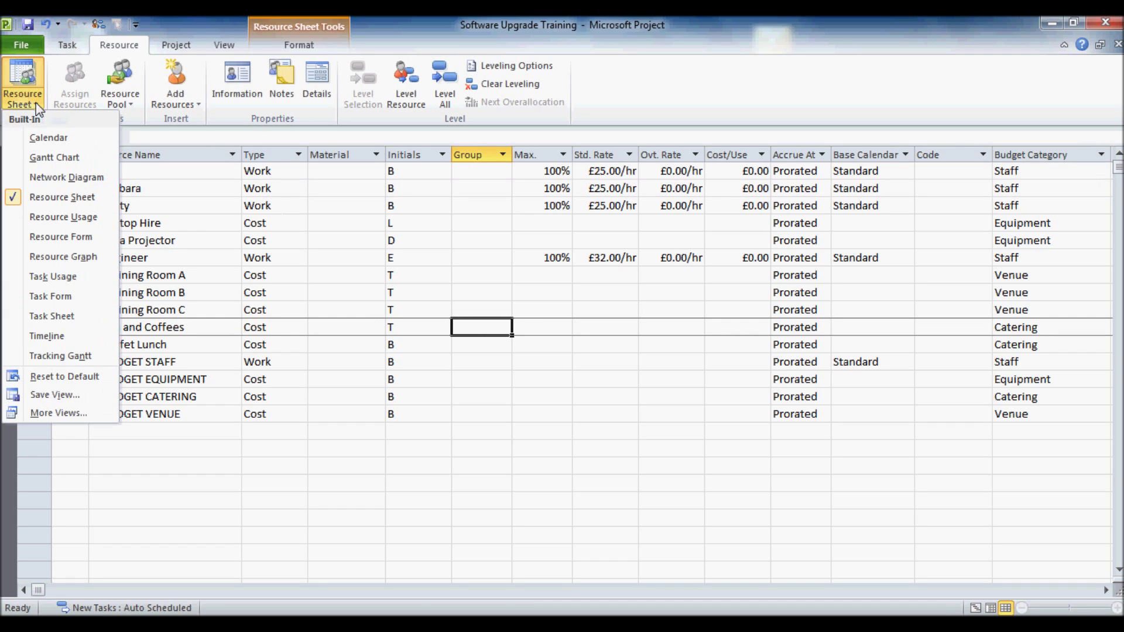
{"action": "left_click", "coordinate": [59, 218]}
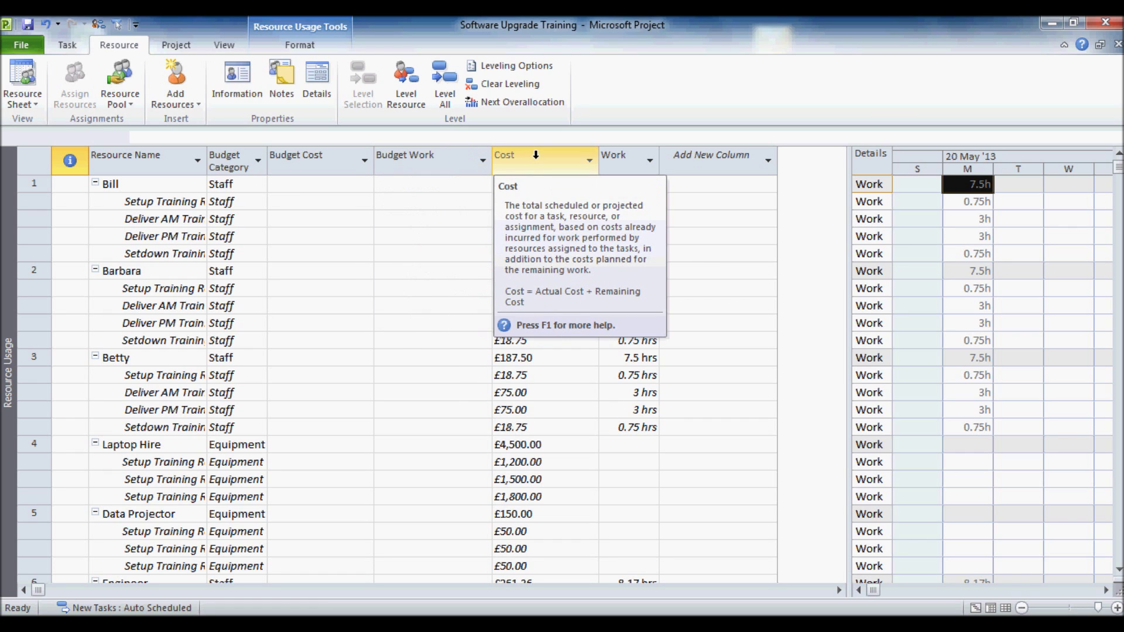
Step: Discard a stray column before Budget Cost and scroll down to the four BUDGET resources
{"action": "right_click", "coordinate": [323, 153]}
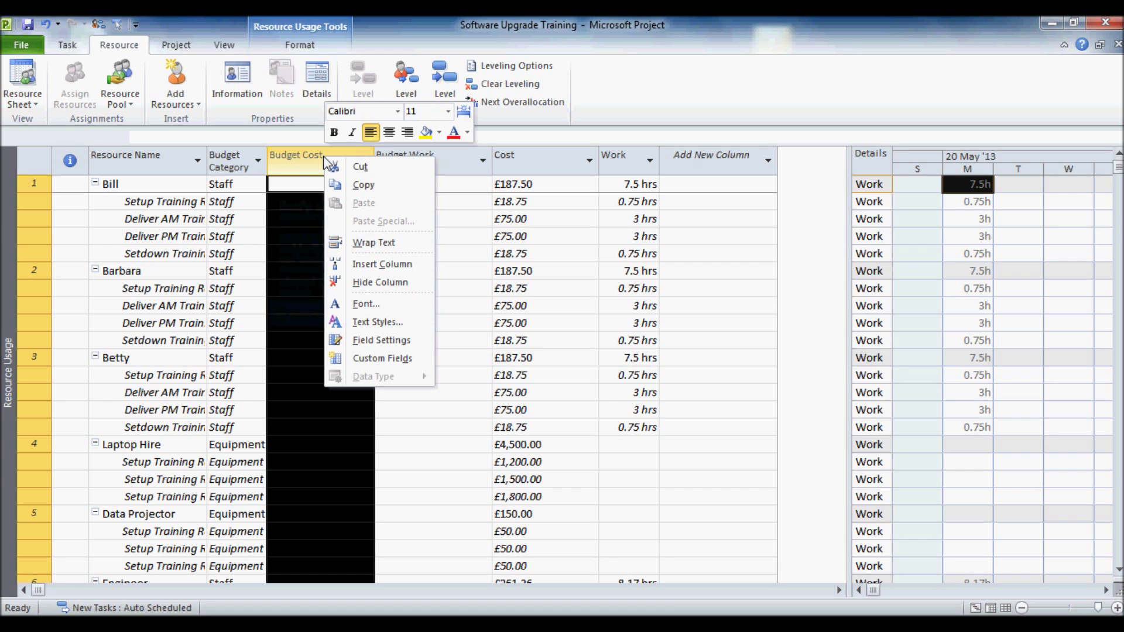
{"action": "left_click", "coordinate": [381, 265]}
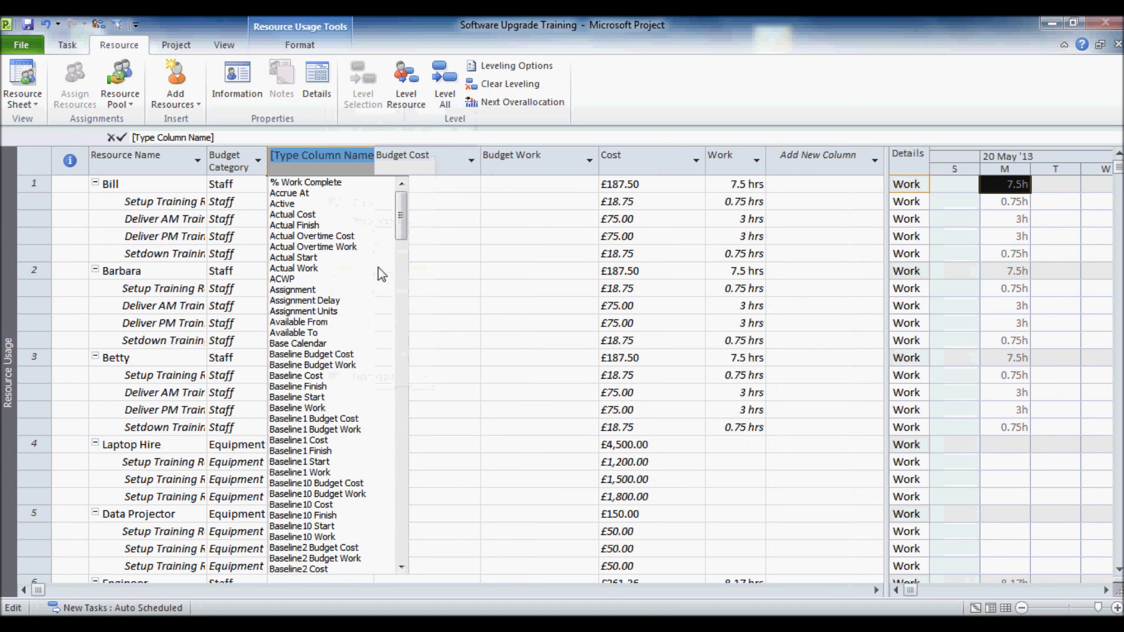
{"action": "left_click", "coordinate": [482, 237]}
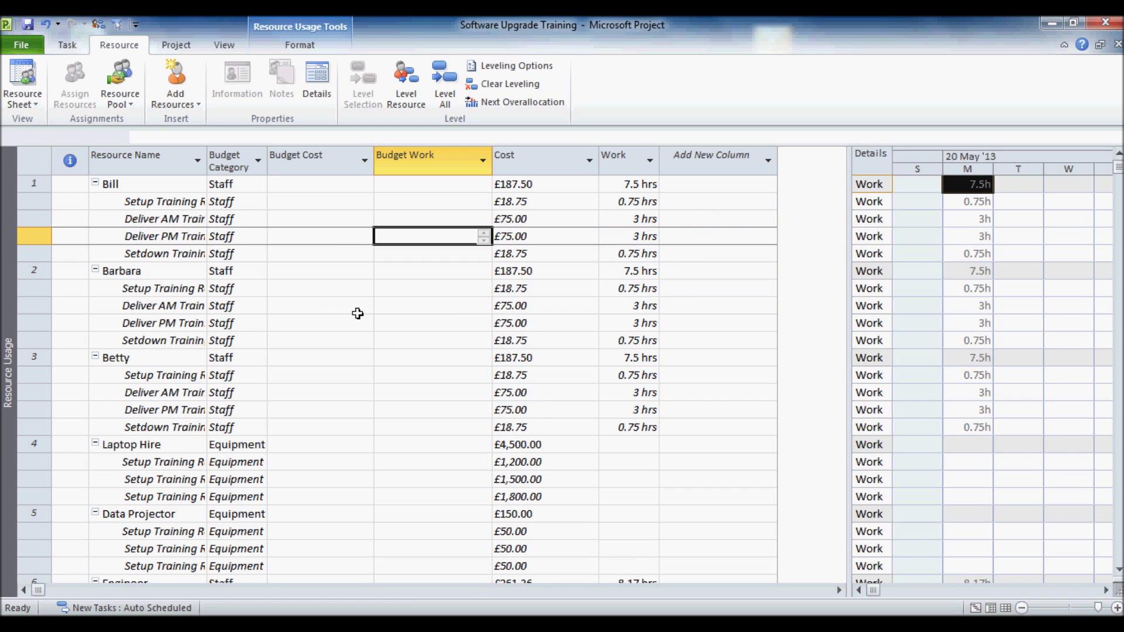
{"action": "scroll", "coordinate": [358, 314], "scroll_direction": "down", "scroll_amount": 3}
{"action": "scroll", "coordinate": [358, 313], "scroll_direction": "down", "scroll_amount": 8}
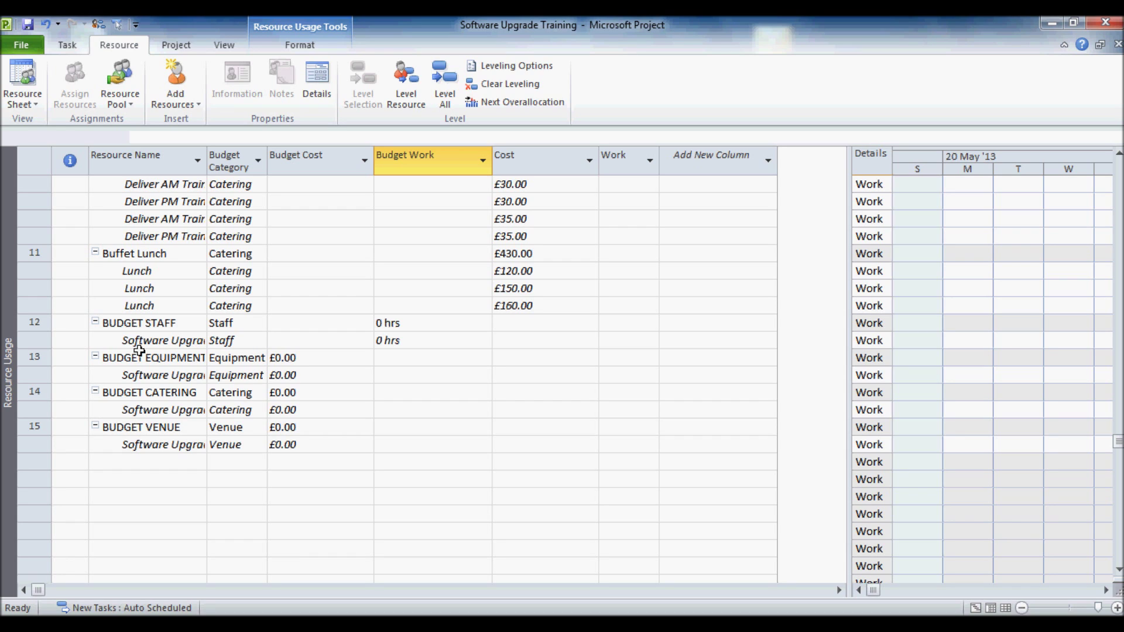
Step: Enter 30 hrs as the Budget Work for the BUDGET STAFF assignment
{"action": "left_click", "coordinate": [420, 337]}
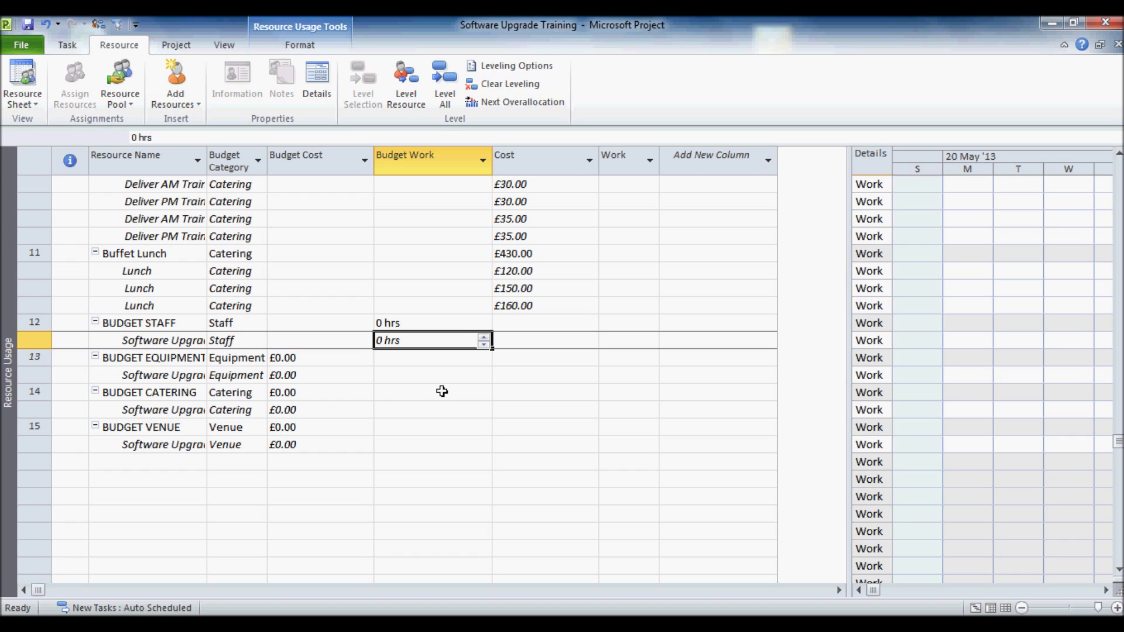
{"action": "type", "text": "30"}
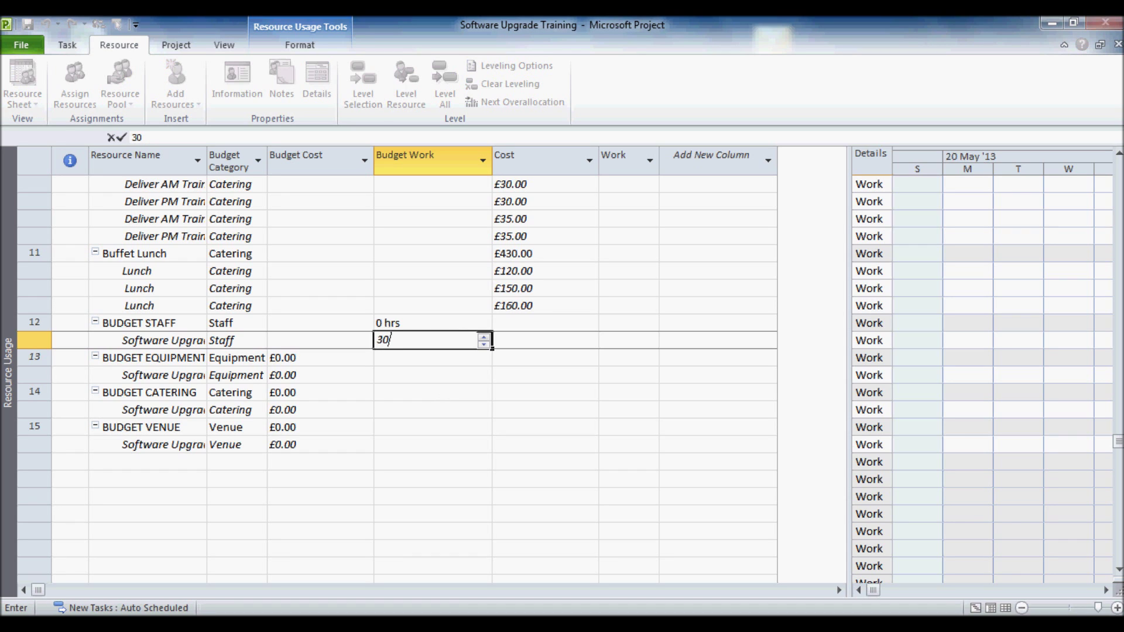
{"action": "key", "text": "Return"}
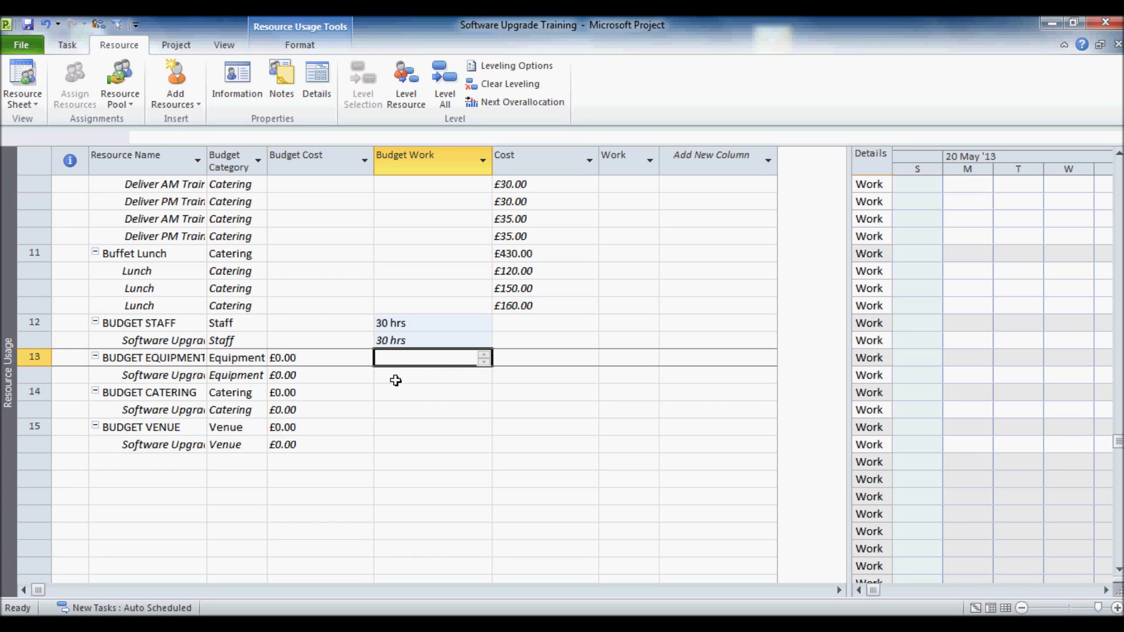
Step: Enter Budget Costs of 5000 for equipment, 500 for catering and 600 for venue
{"action": "left_click", "coordinate": [307, 376]}
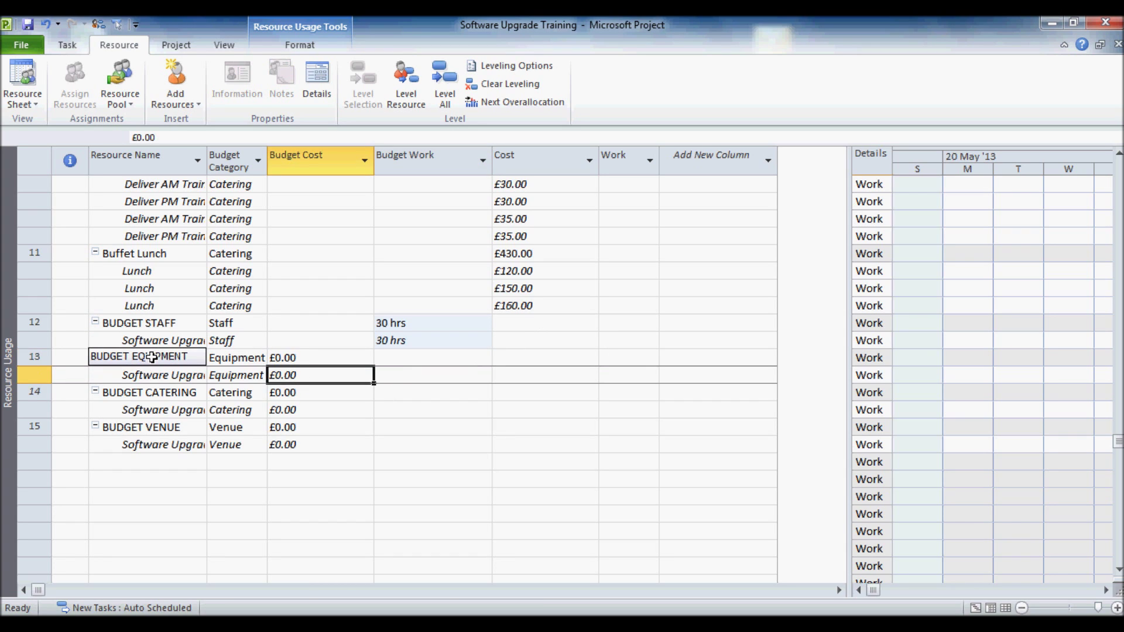
{"action": "type", "text": "5000"}
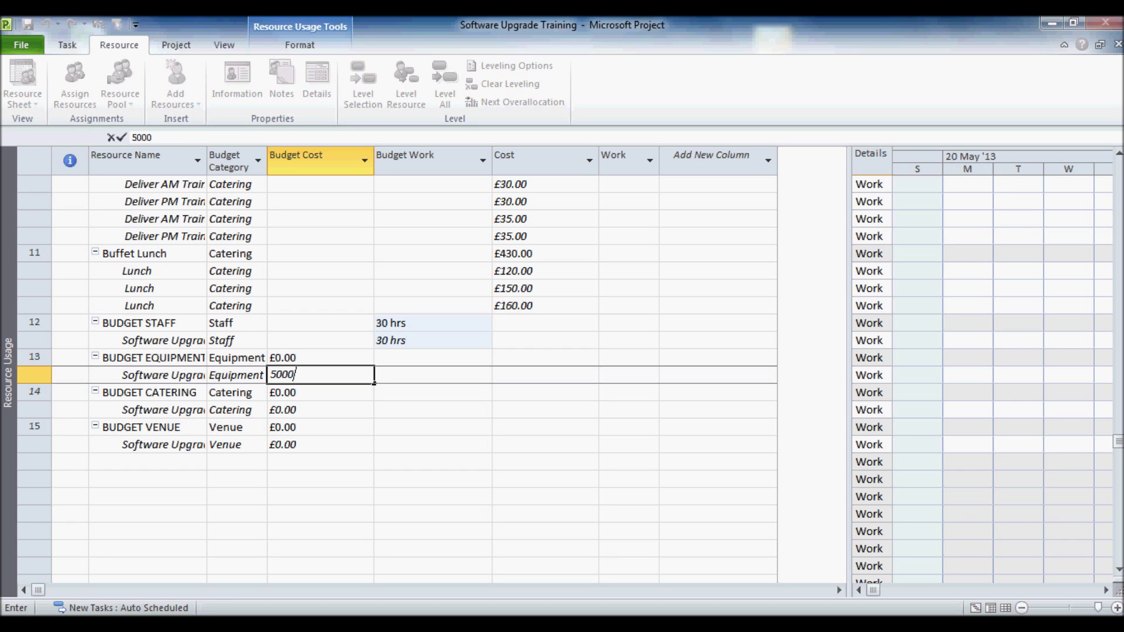
{"action": "key", "text": "Return"}
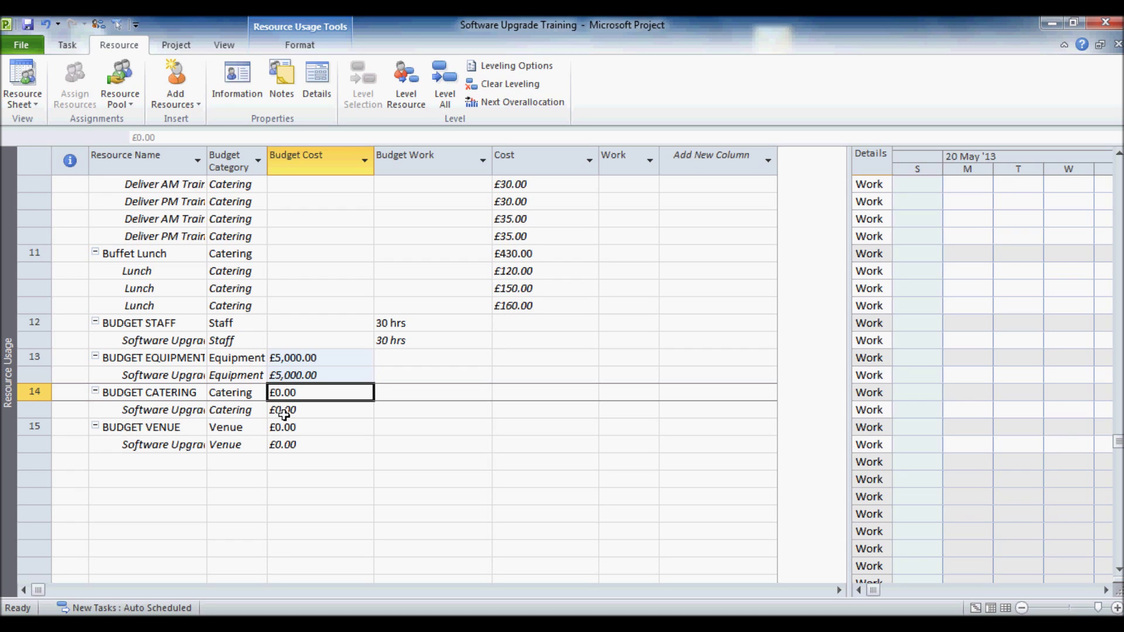
{"action": "left_click", "coordinate": [284, 411]}
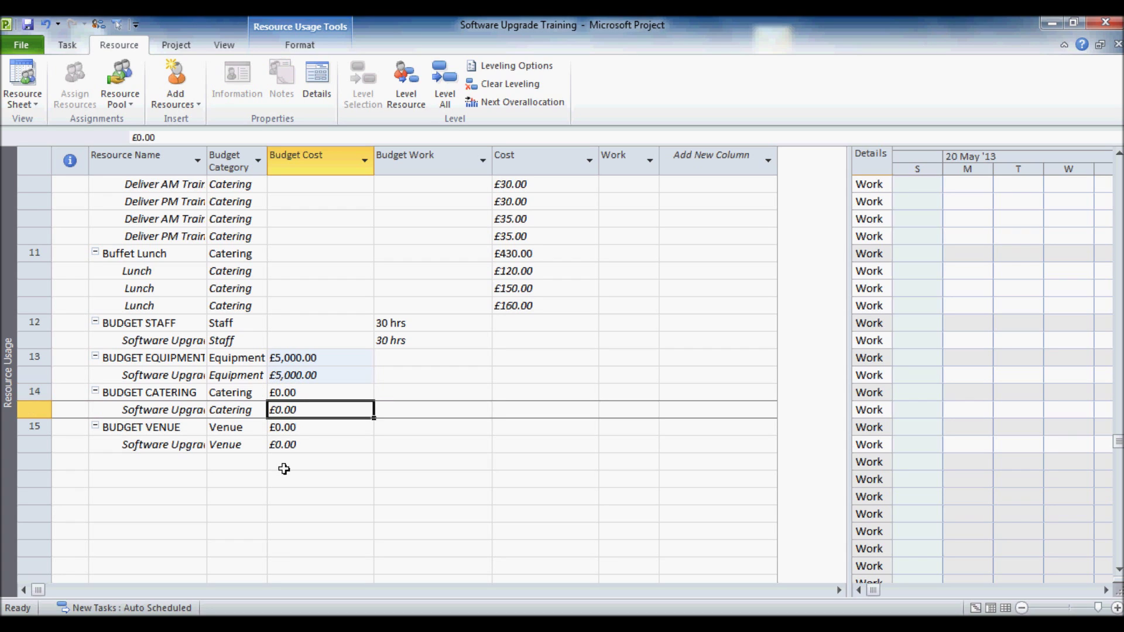
{"action": "type", "text": "500"}
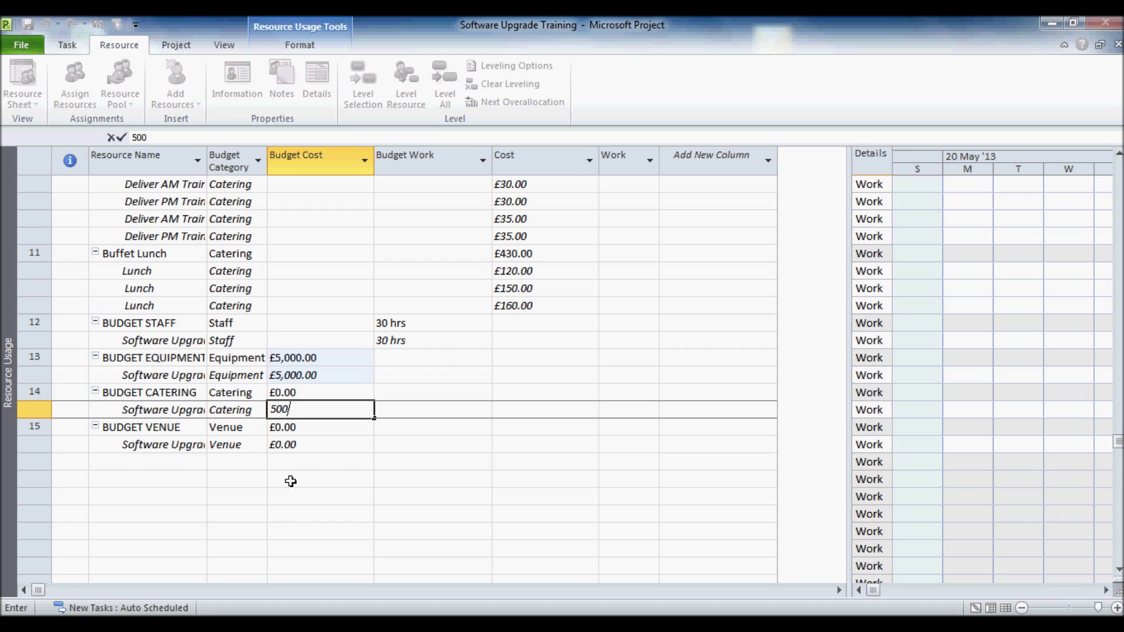
{"action": "left_click", "coordinate": [299, 444]}
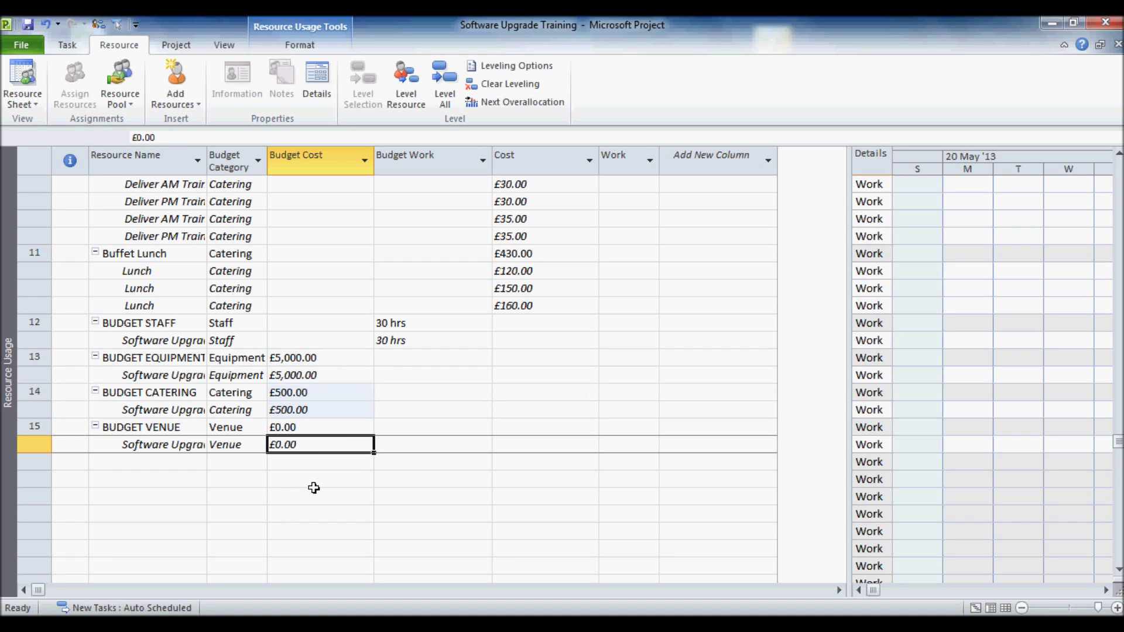
{"action": "type", "text": "600"}
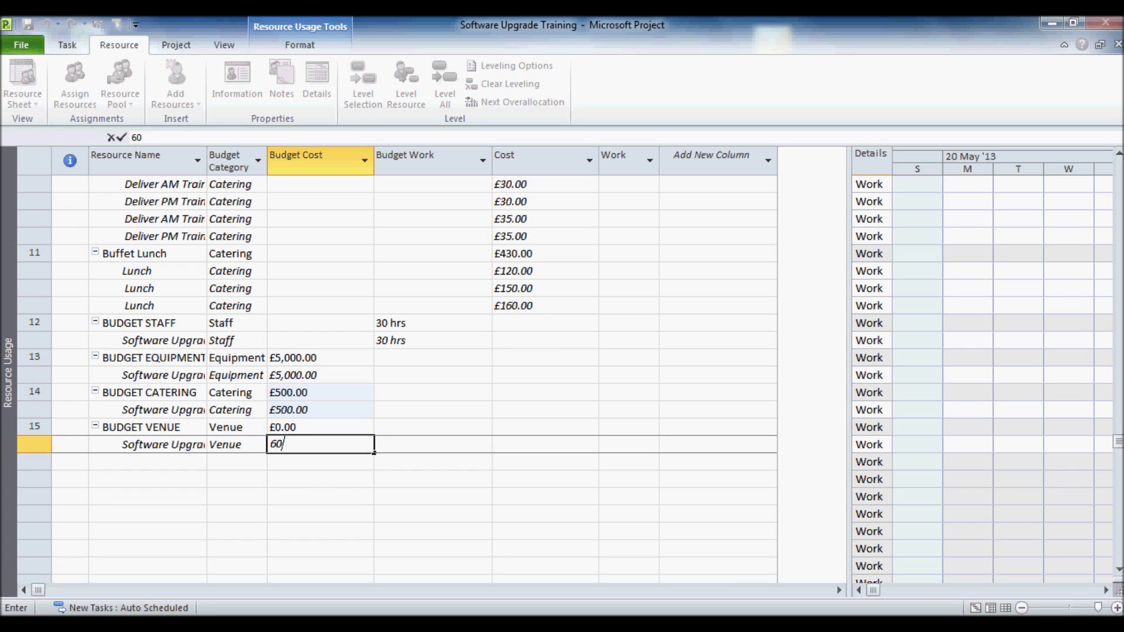
{"action": "left_click", "coordinate": [288, 501]}
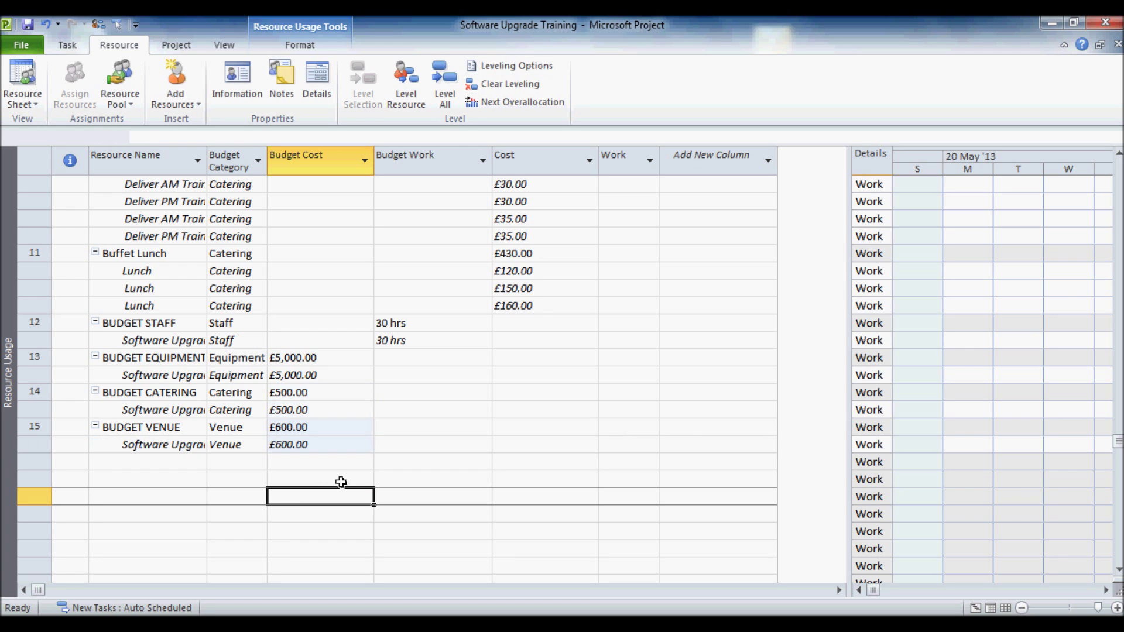
Step: Define new Group 2 with Budget Category as the group-by field and apply it to Resource Usage
{"action": "scroll", "coordinate": [476, 349], "scroll_direction": "up", "scroll_amount": 5}
{"action": "scroll", "coordinate": [477, 349], "scroll_direction": "up", "scroll_amount": 7}
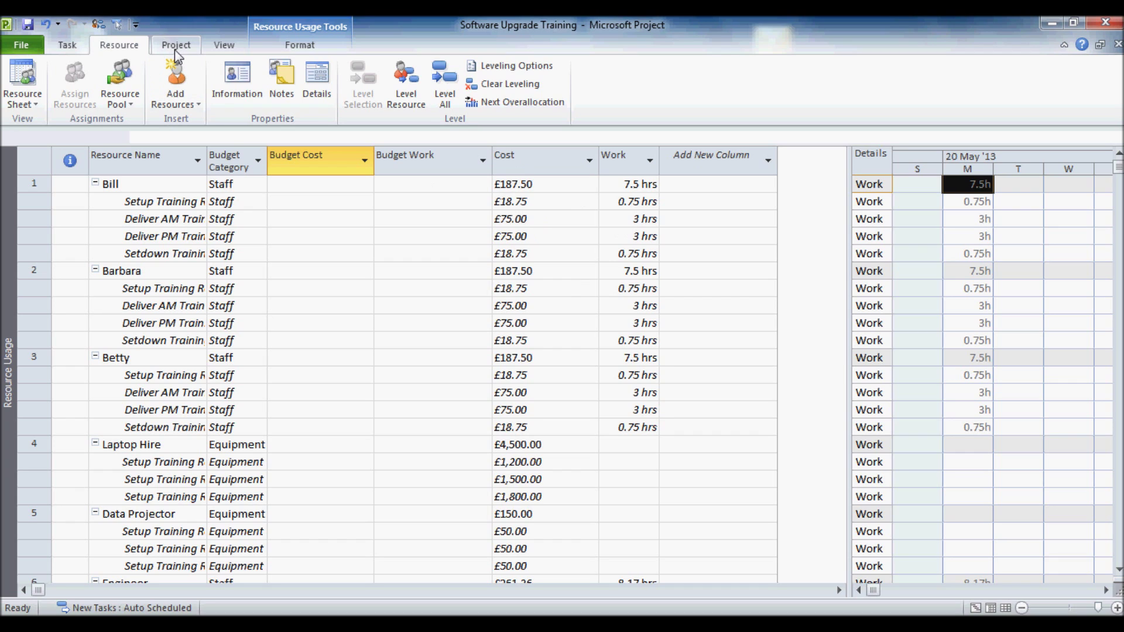
{"action": "left_click", "coordinate": [226, 47]}
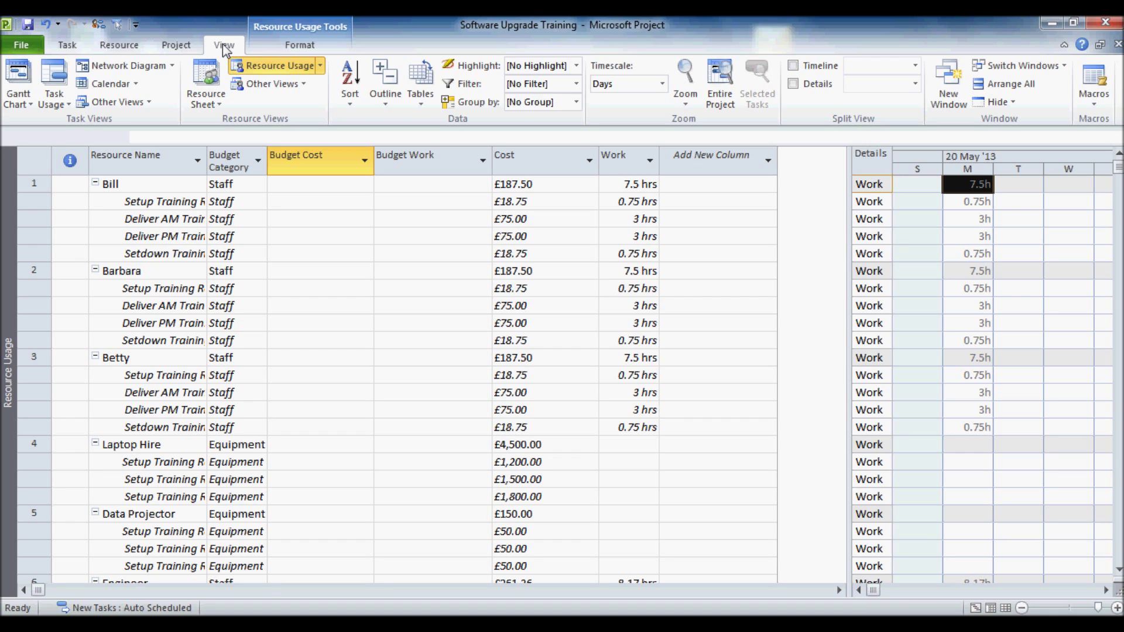
{"action": "left_click", "coordinate": [576, 102]}
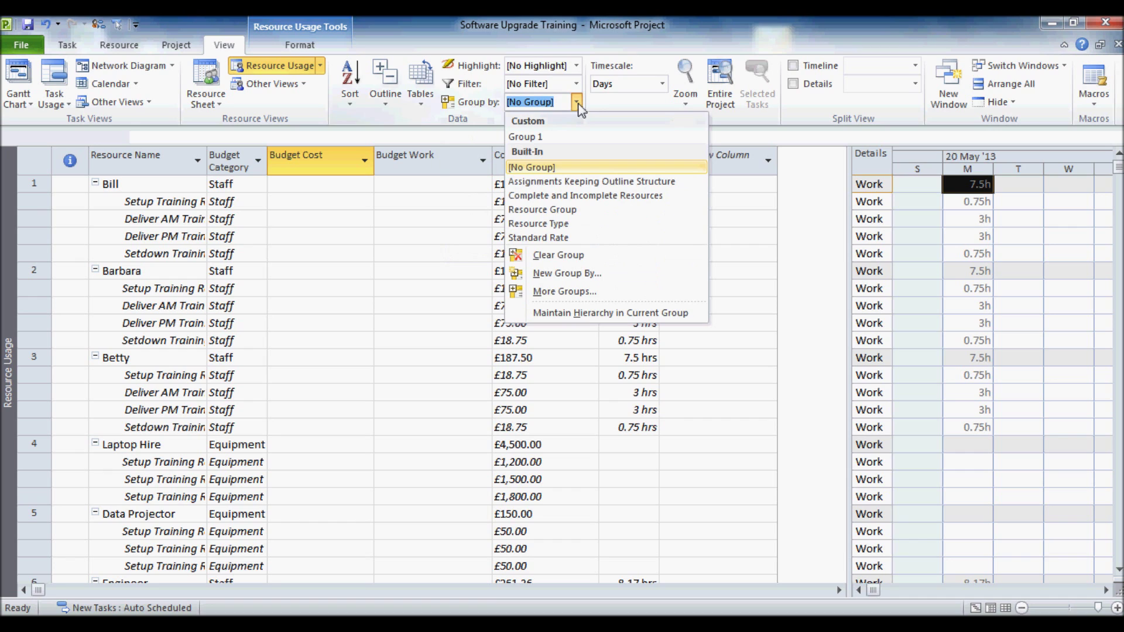
{"action": "left_click", "coordinate": [542, 276]}
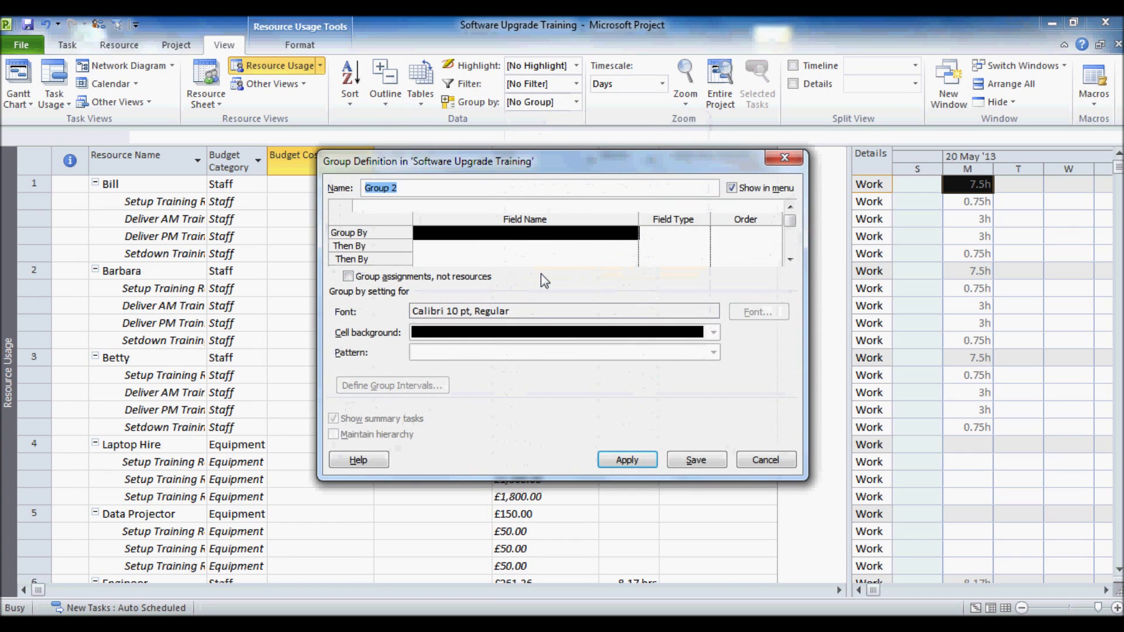
{"action": "left_click", "coordinate": [544, 234]}
{"action": "left_click", "coordinate": [632, 233]}
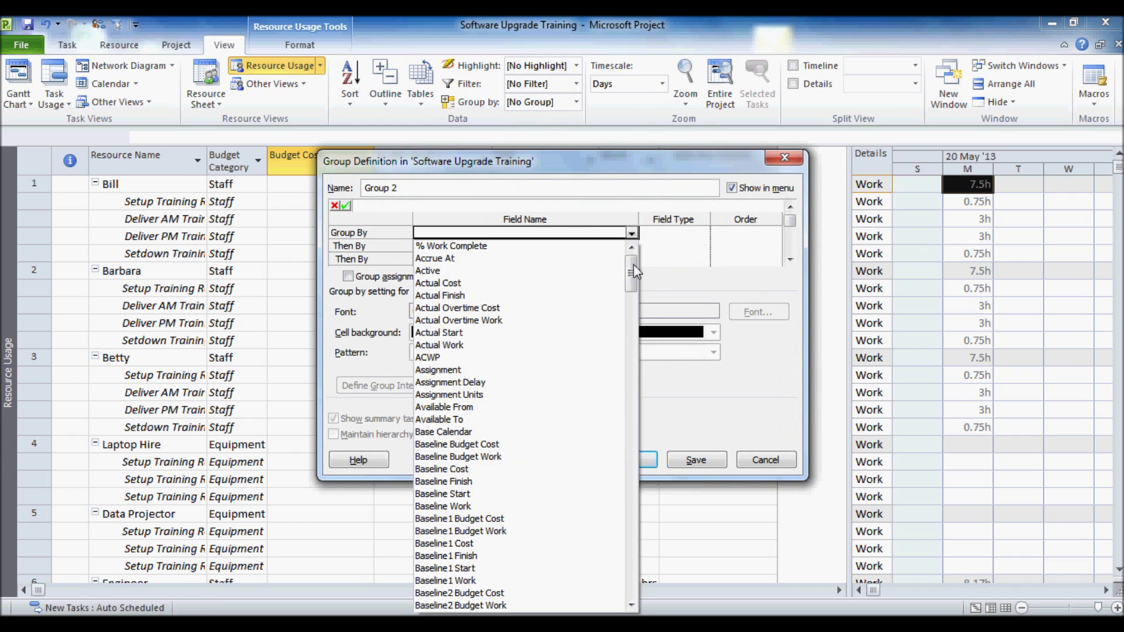
{"action": "left_click_drag", "start_coordinate": [634, 265], "coordinate": [634, 353]}
{"action": "left_click", "coordinate": [453, 543]}
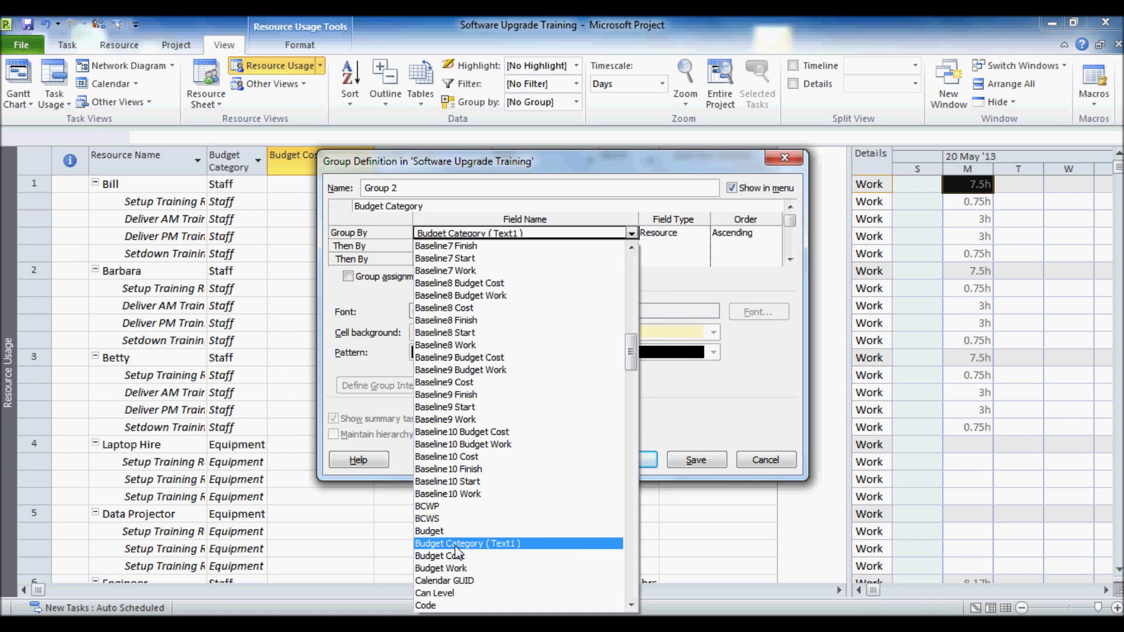
{"action": "left_click", "coordinate": [642, 460]}
{"action": "scroll", "coordinate": [483, 320], "scroll_direction": "up", "scroll_amount": 15}
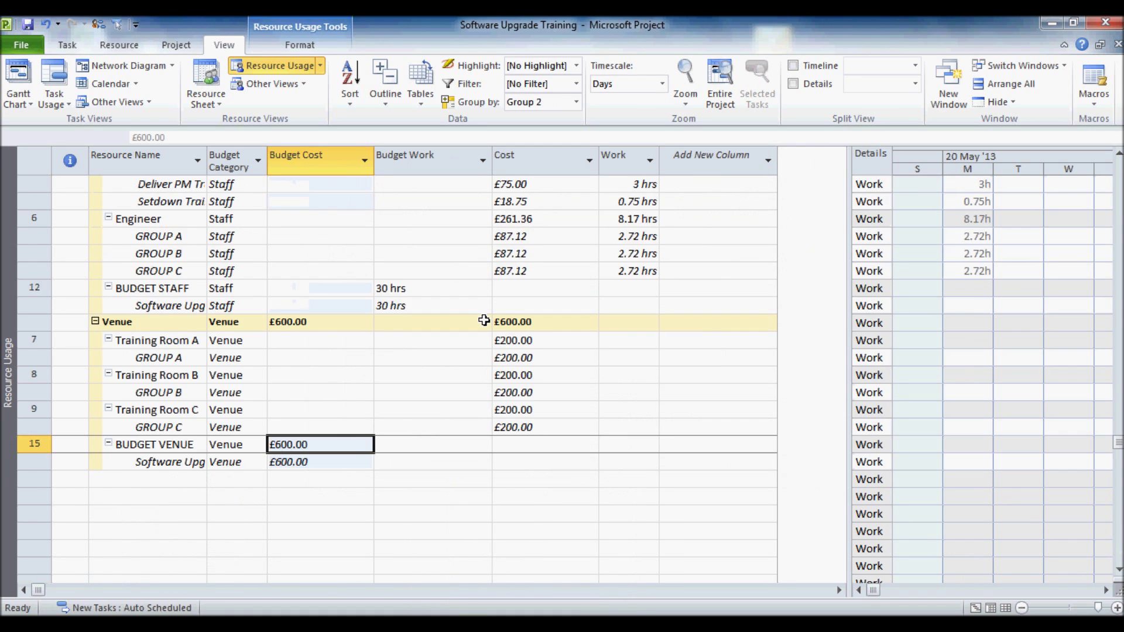
{"action": "scroll", "coordinate": [483, 321], "scroll_direction": "up", "scroll_amount": 2}
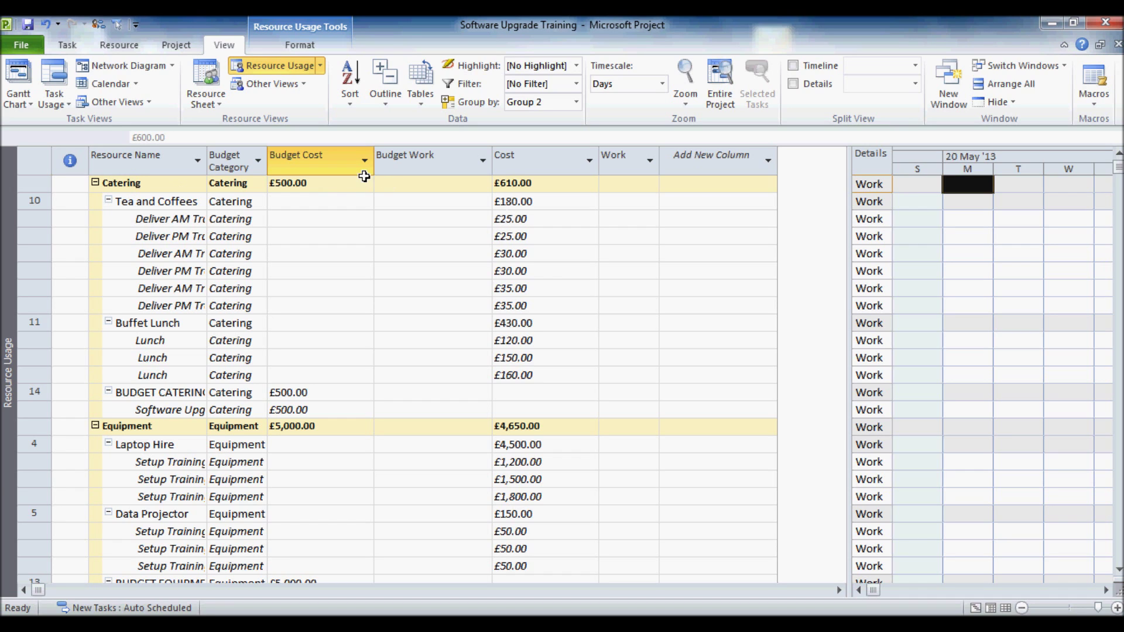
{"action": "scroll", "coordinate": [463, 382], "scroll_direction": "down", "scroll_amount": 2}
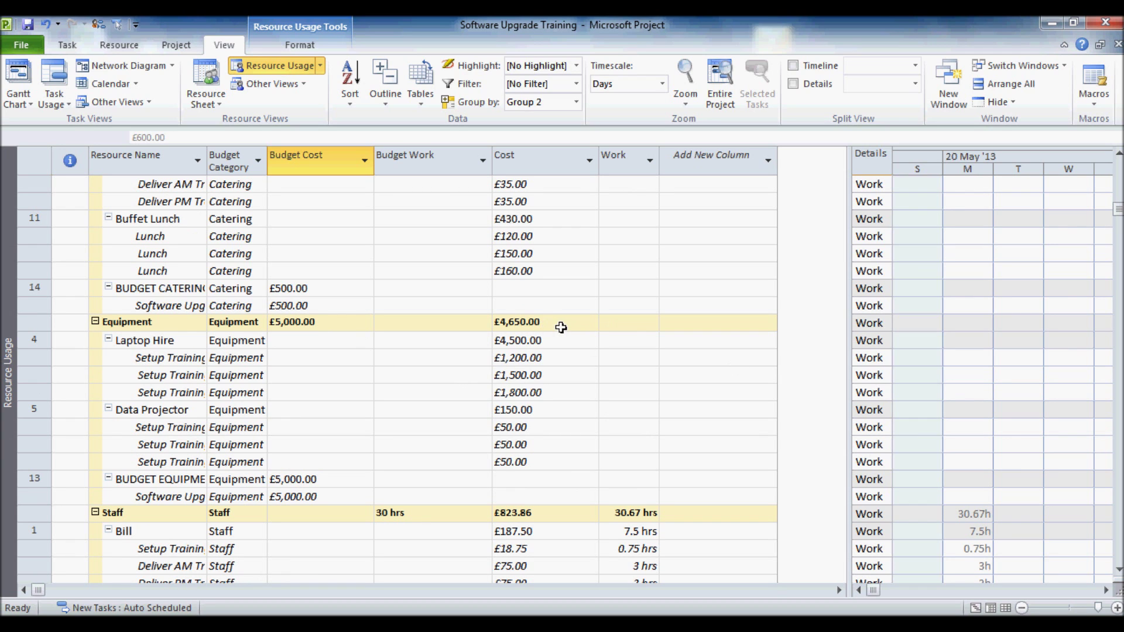
{"action": "scroll", "coordinate": [561, 327], "scroll_direction": "down", "scroll_amount": 2}
{"action": "scroll", "coordinate": [562, 327], "scroll_direction": "down", "scroll_amount": 1}
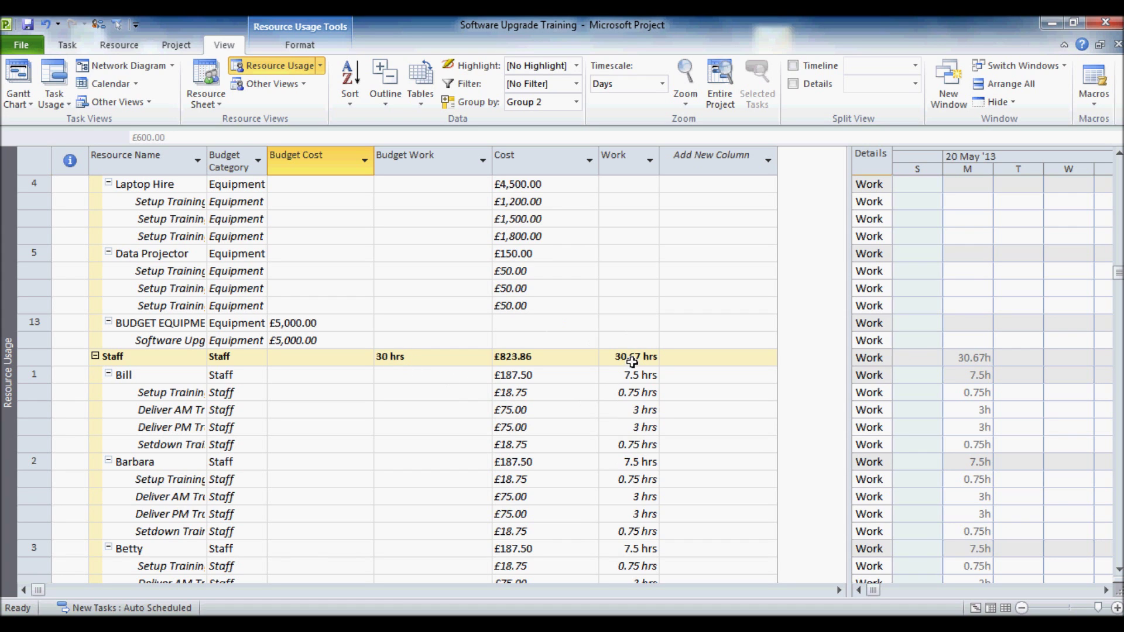
{"action": "scroll", "coordinate": [604, 398], "scroll_direction": "down", "scroll_amount": 3}
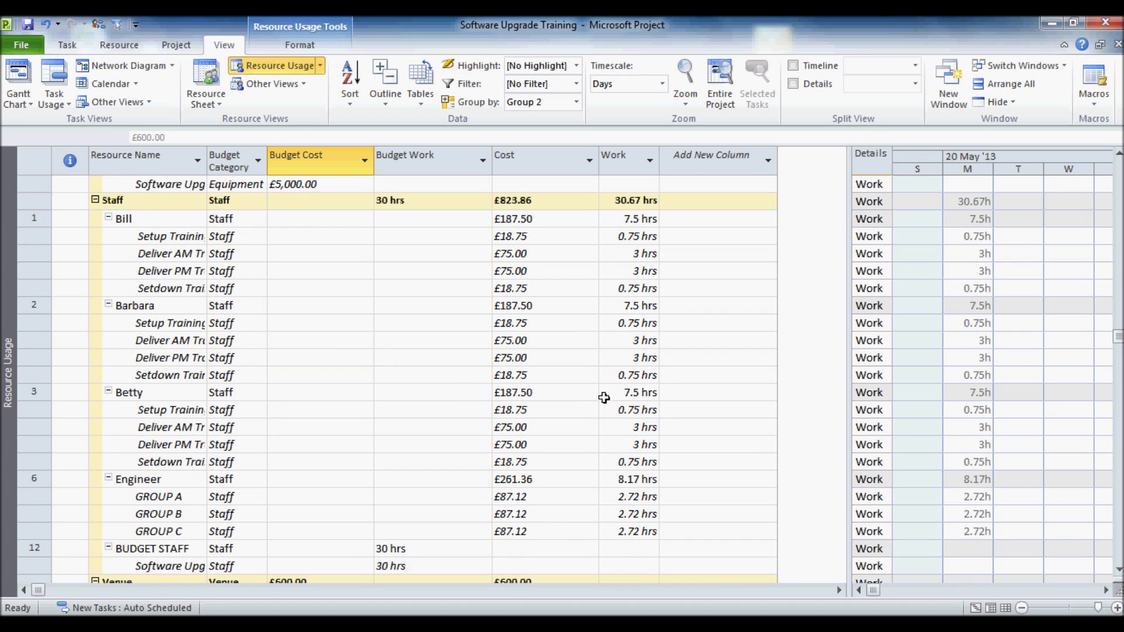
{"action": "scroll", "coordinate": [604, 397], "scroll_direction": "down", "scroll_amount": 5}
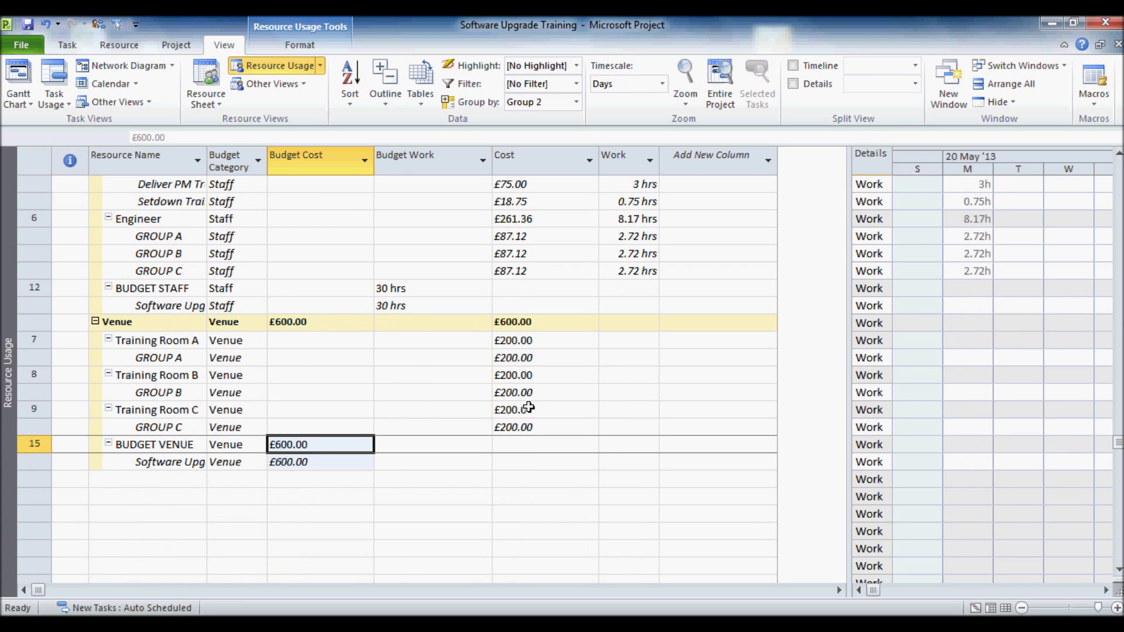
{"action": "scroll", "coordinate": [281, 310], "scroll_direction": "up", "scroll_amount": 10}
{"action": "scroll", "coordinate": [281, 310], "scroll_direction": "up", "scroll_amount": 3}
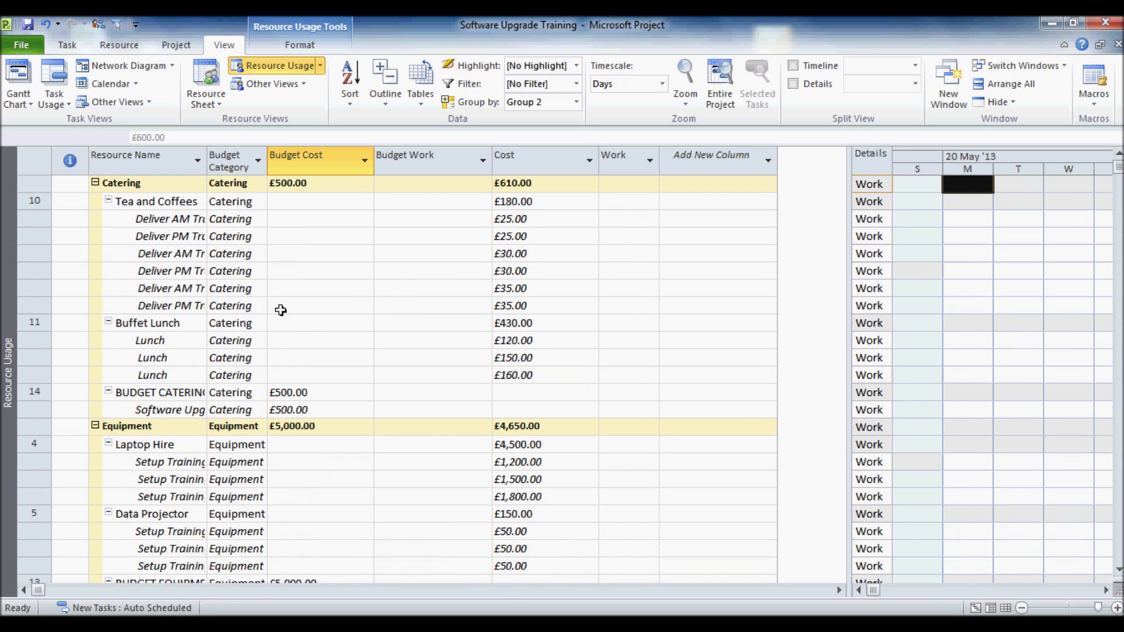